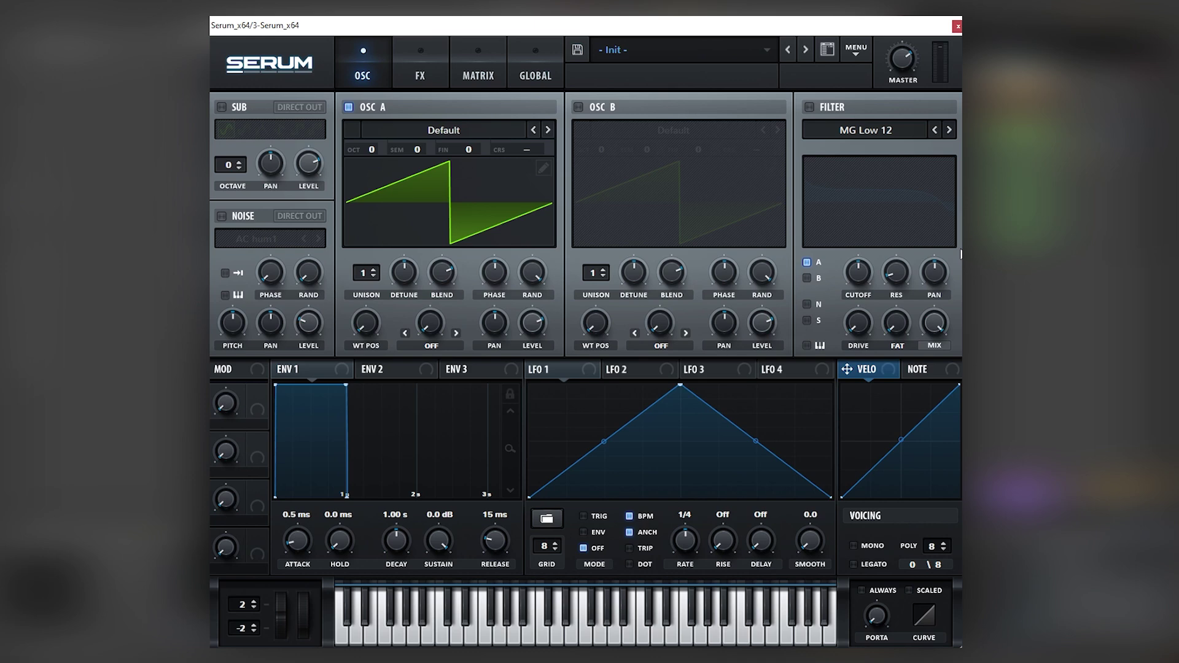
- Turn on the sub and noise oscillators and load the Monster 4 [SL] wavetable in OSC A
{"action": "left_click", "coordinate": [222, 107]}
{"action": "left_click", "coordinate": [222, 216]}
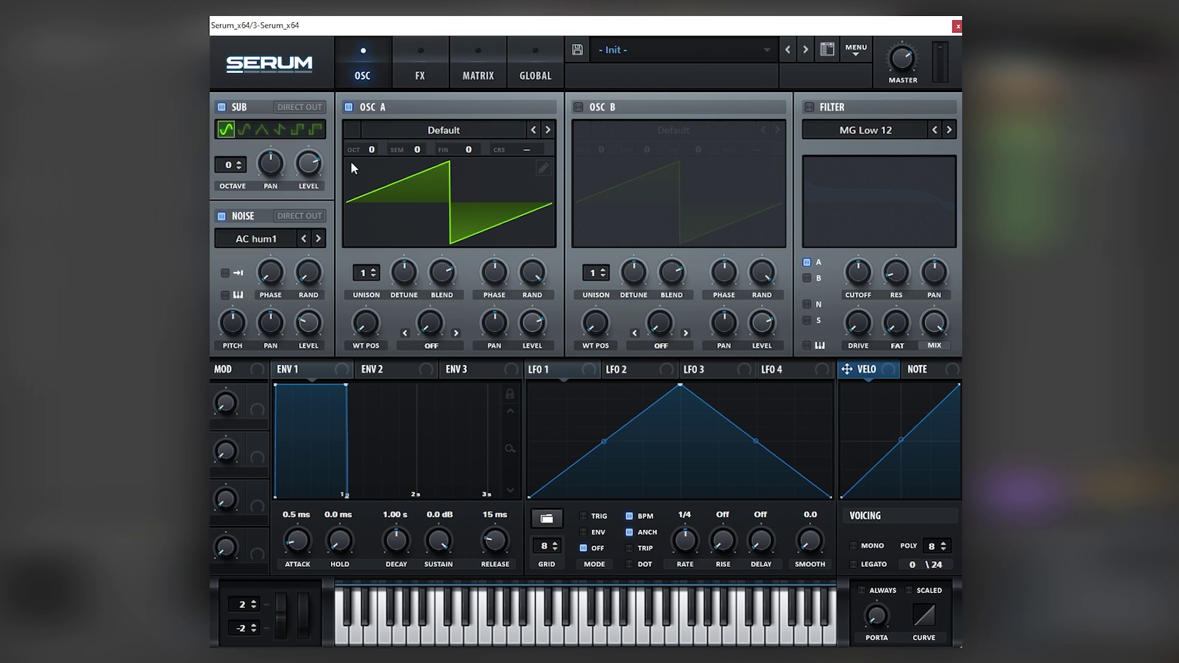
{"action": "left_click", "coordinate": [430, 131]}
{"action": "mouse_move", "coordinate": [457, 223]}
{"action": "left_click", "coordinate": [544, 334]}
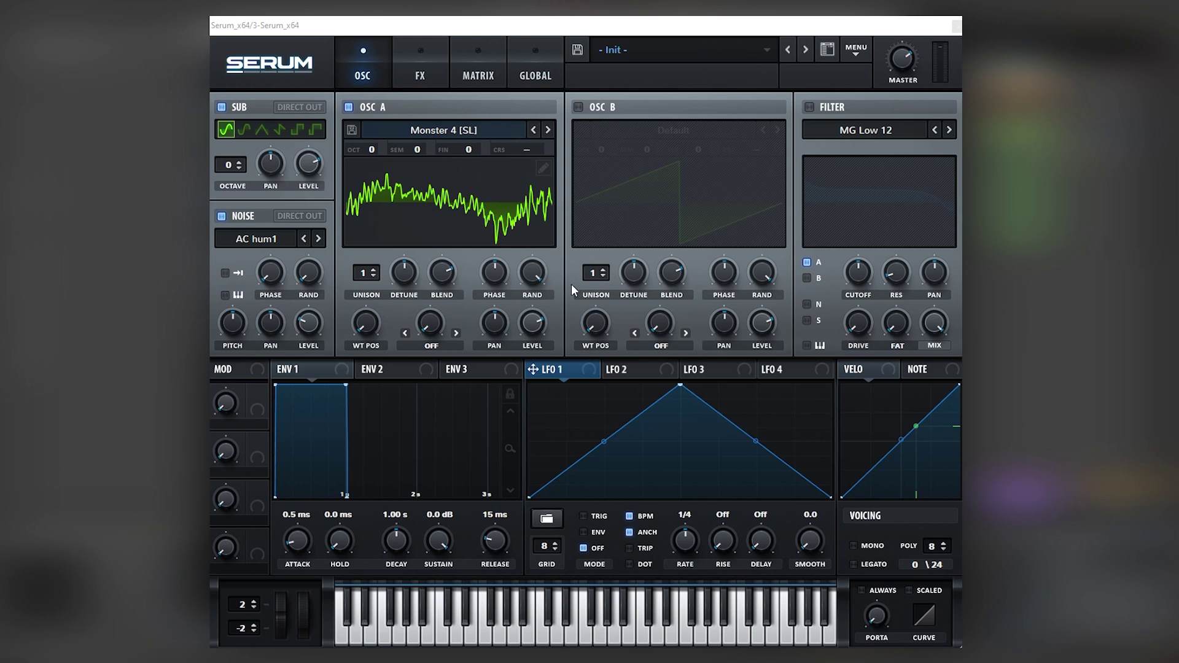
- Modulate OSC A's level with LFO 1 in ENV mode, and turn the sub and noise oscillators off
{"action": "left_click_drag", "start_coordinate": [544, 368], "coordinate": [532, 322]}
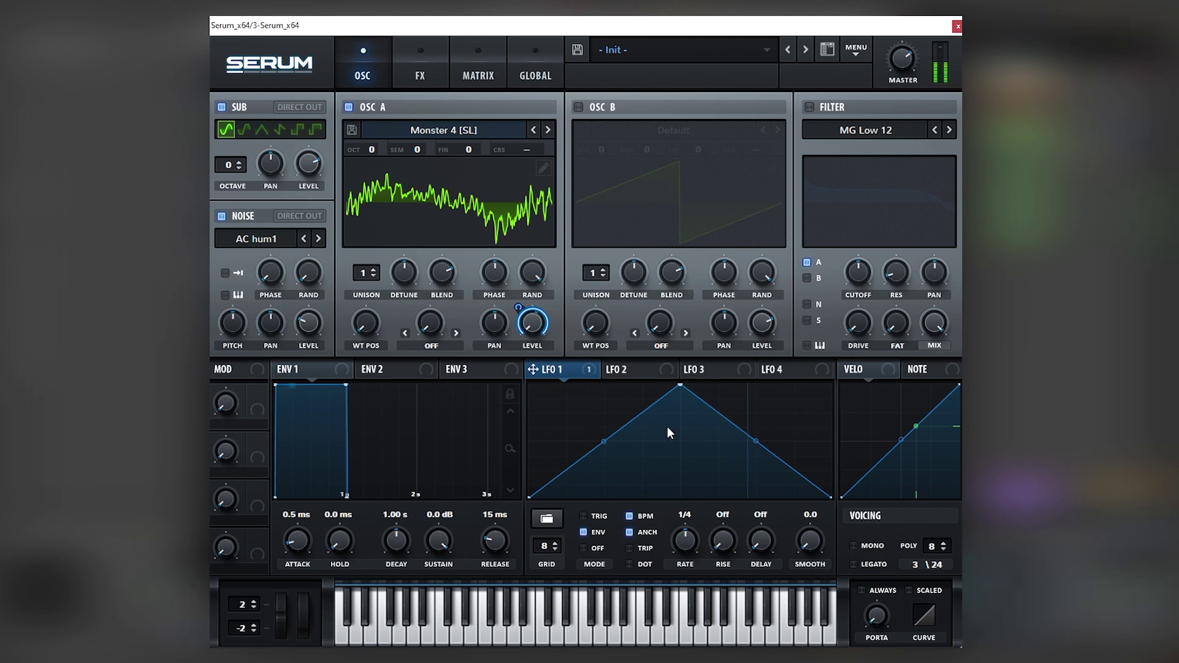
{"action": "left_click", "coordinate": [221, 107]}
{"action": "left_click", "coordinate": [244, 216]}
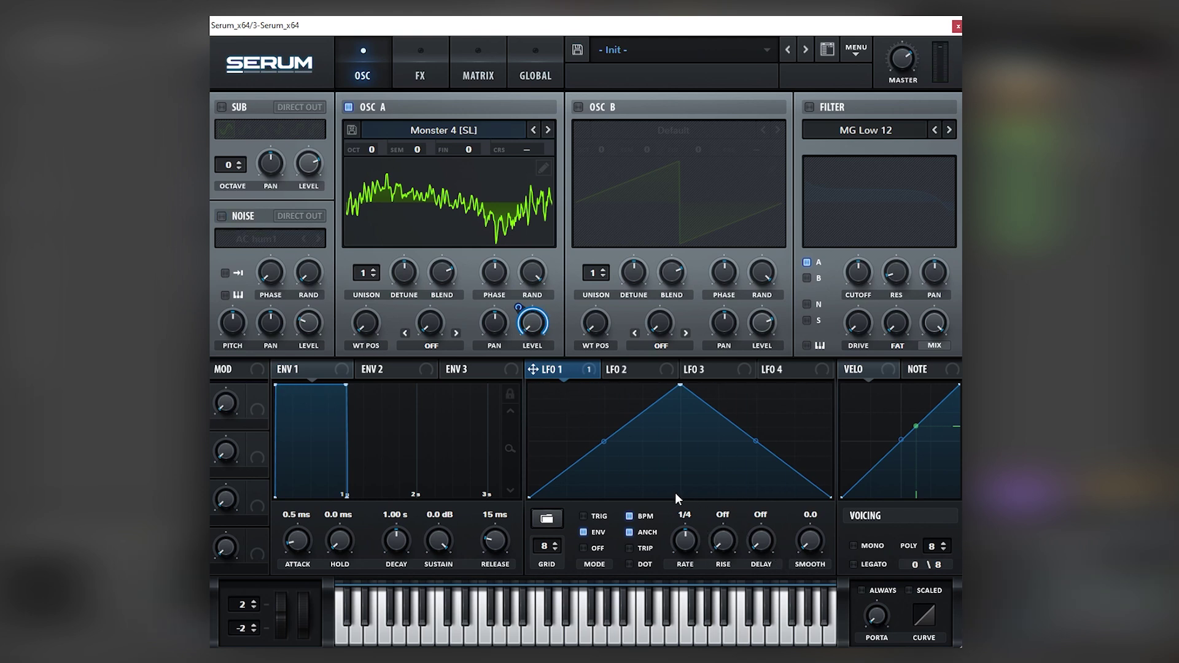
- Shape LFO 1 into a rounded plateau with a quick rise and a smooth late fall, and set its rate to 1/2
{"action": "left_click_drag", "start_coordinate": [678, 387], "coordinate": [604, 387]}
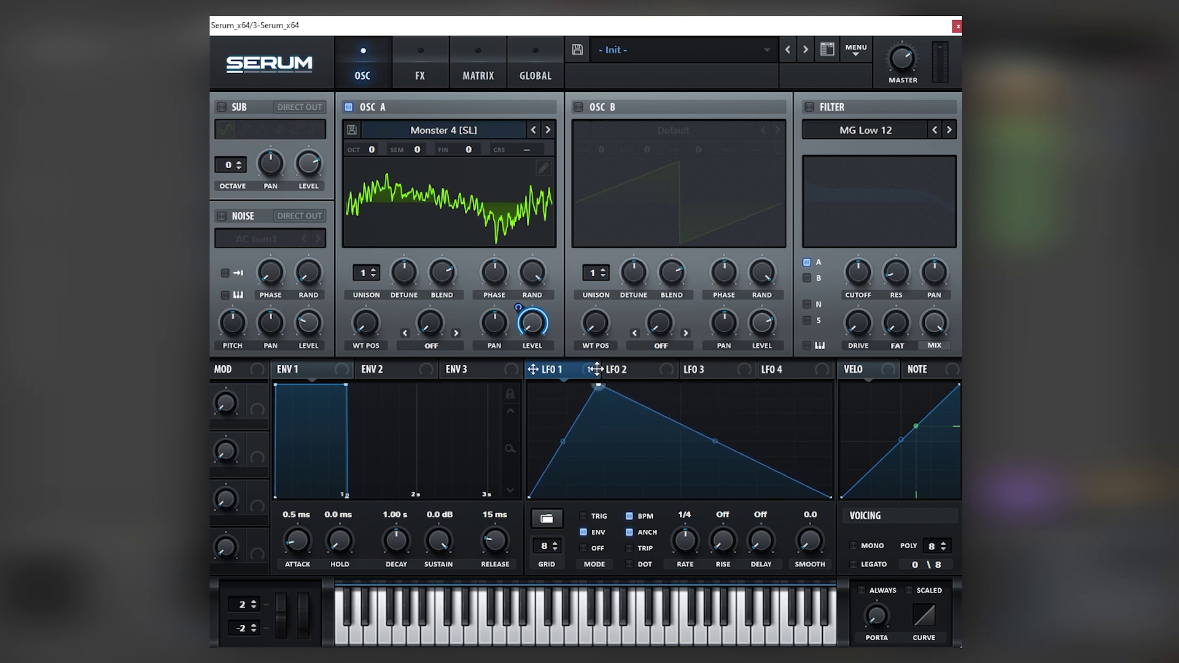
{"action": "left_click_drag", "start_coordinate": [566, 441], "coordinate": [571, 417]}
{"action": "double_click", "coordinate": [674, 428]}
{"action": "left_click_drag", "start_coordinate": [674, 429], "coordinate": [789, 461]}
{"action": "left_click_drag", "start_coordinate": [694, 421], "coordinate": [706, 399]}
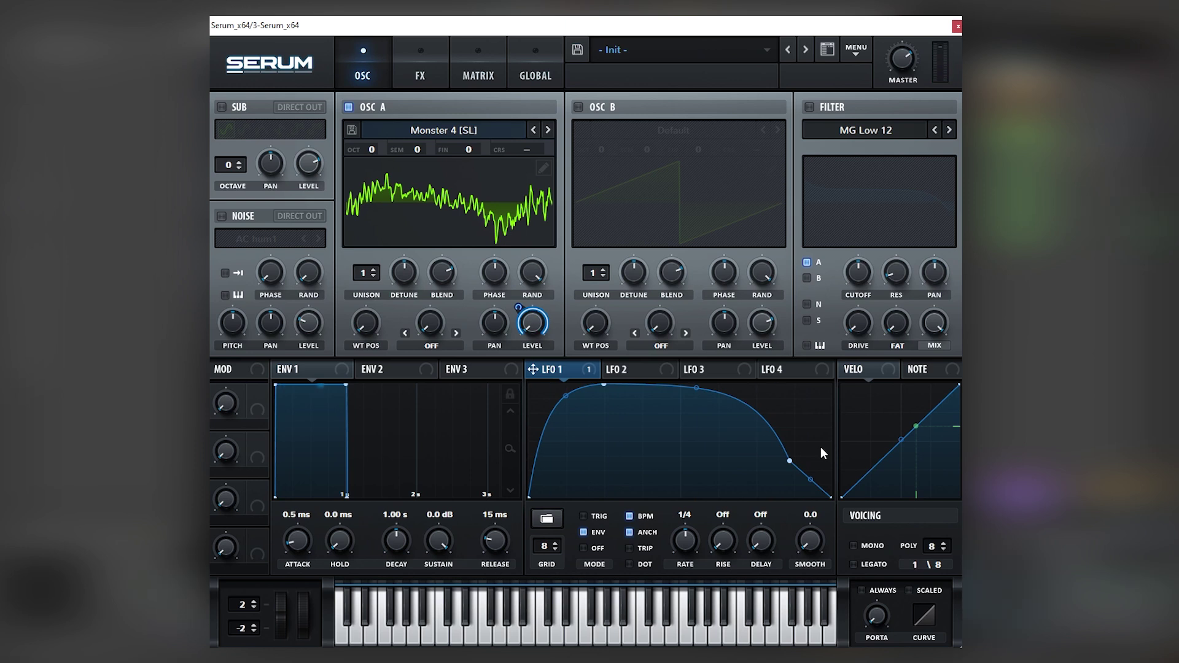
{"action": "left_click_drag", "start_coordinate": [814, 475], "coordinate": [810, 490]}
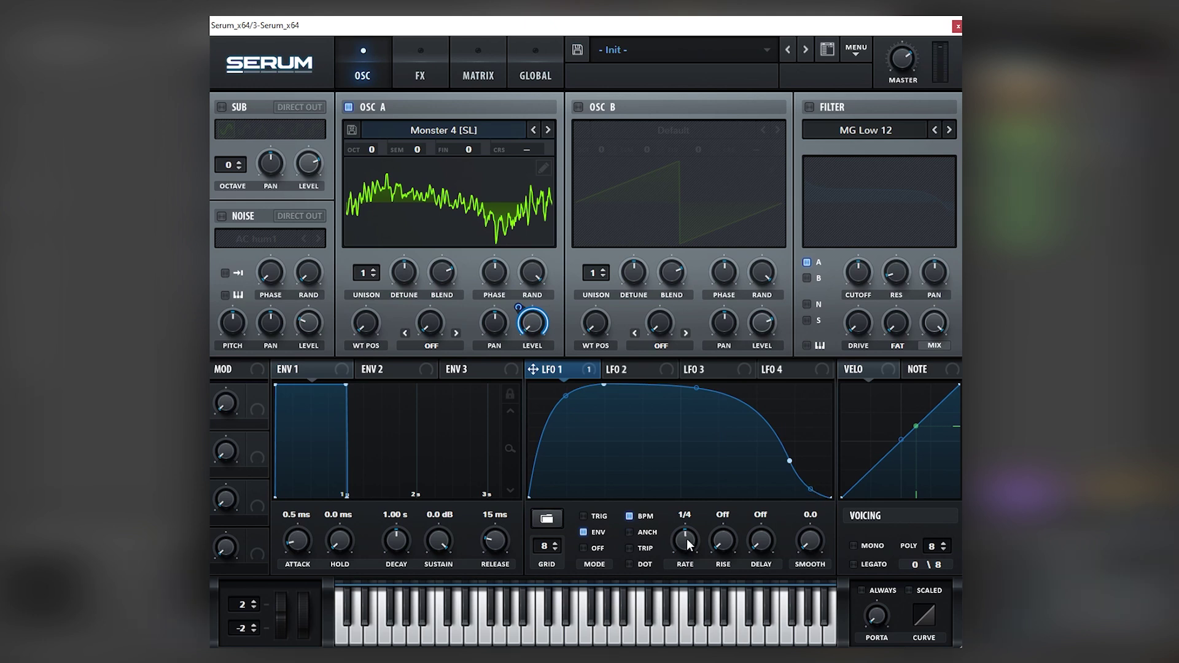
{"action": "mouse_move", "coordinate": [688, 544]}
{"action": "left_mouse_down"}
{"action": "mouse_move", "coordinate": [686, 573]}
{"action": "mouse_move", "coordinate": [688, 536]}
{"action": "left_mouse_up"}
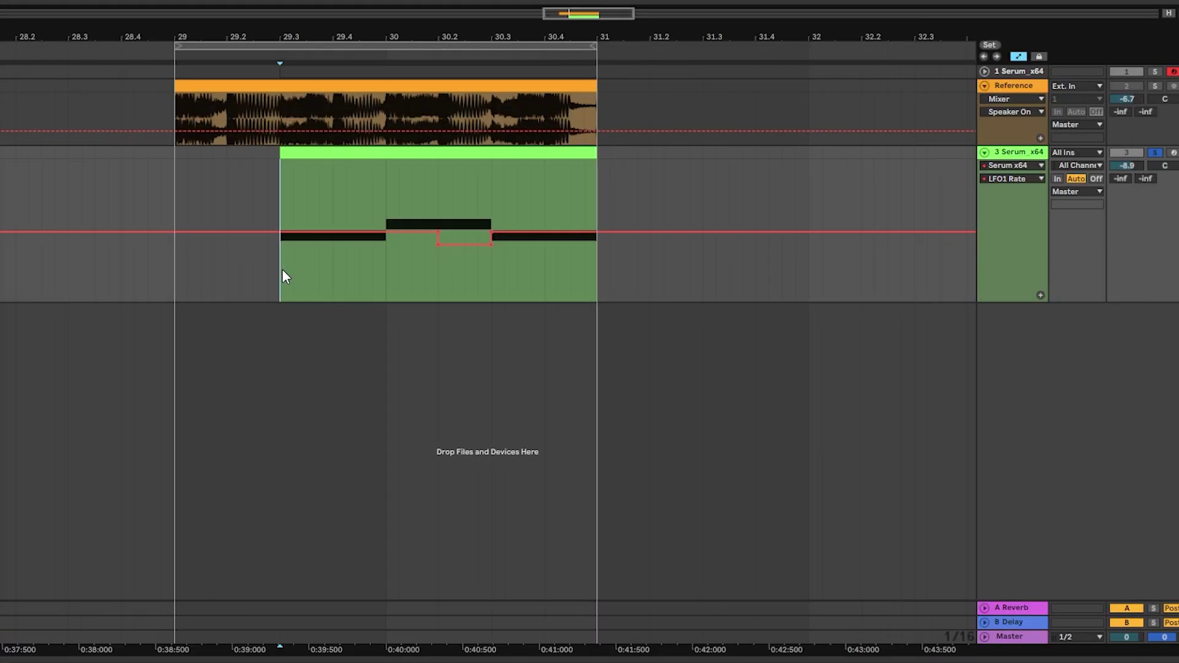
- In Ableton Live, review the LFO1 Rate automation on the Serum clip between bars 29.3 and 31 and play it back
{"action": "left_click_drag", "start_coordinate": [282, 269], "coordinate": [491, 286]}
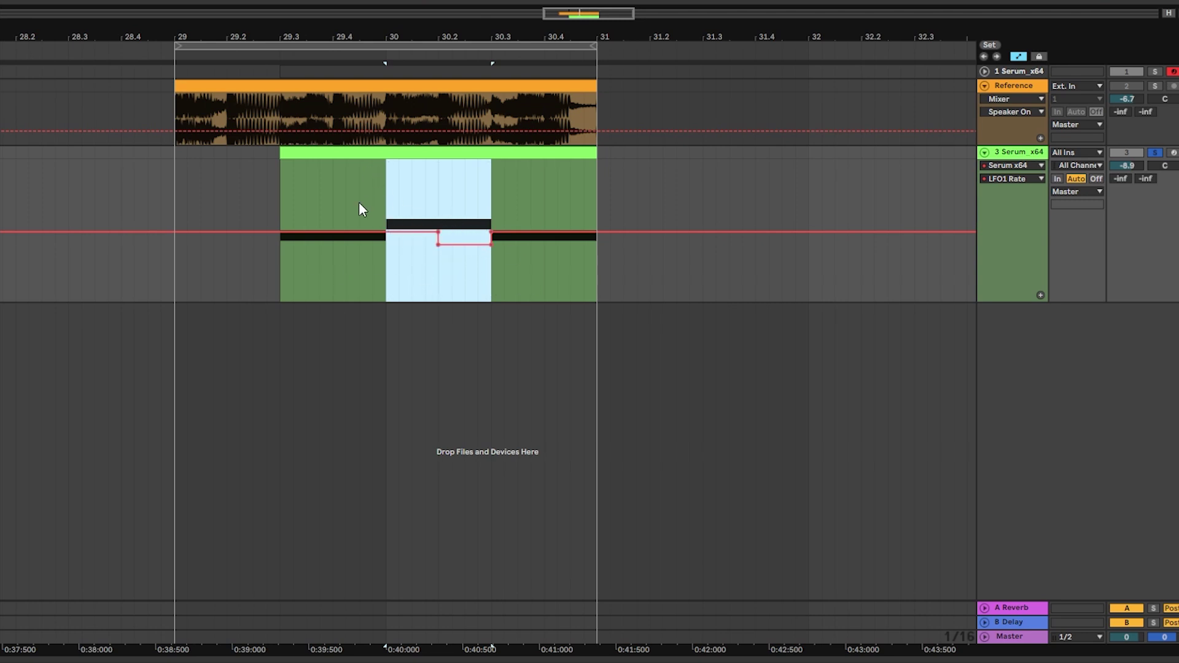
{"action": "left_click", "coordinate": [294, 206]}
{"action": "key", "text": "space"}
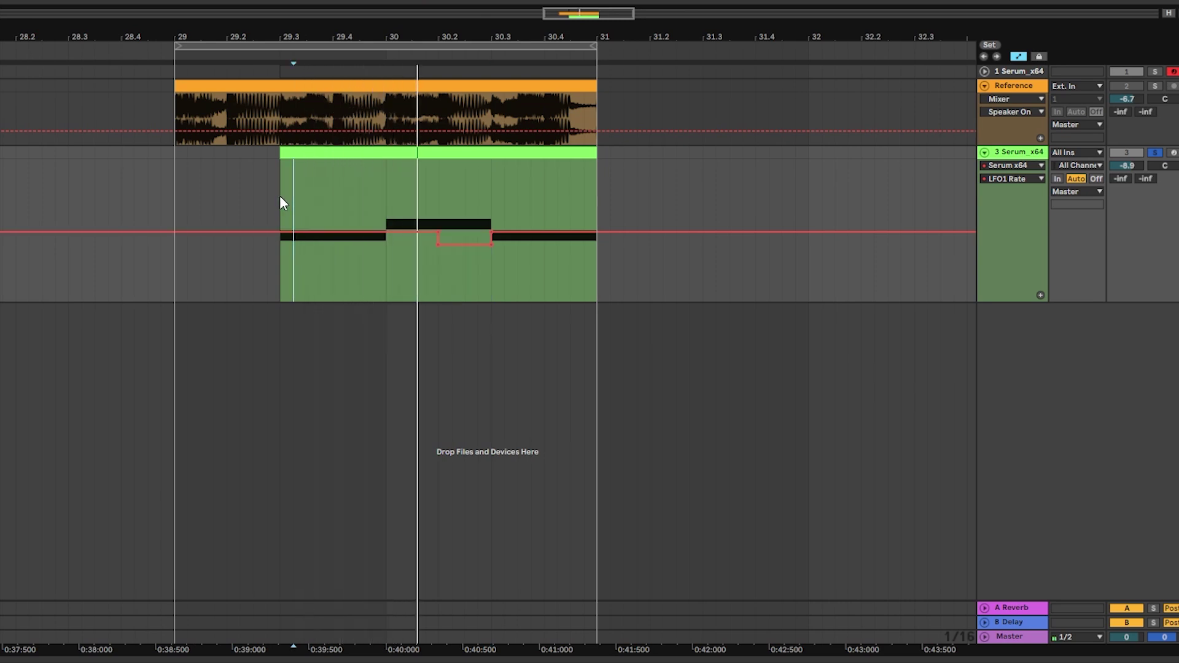
{"action": "left_click", "coordinate": [272, 196]}
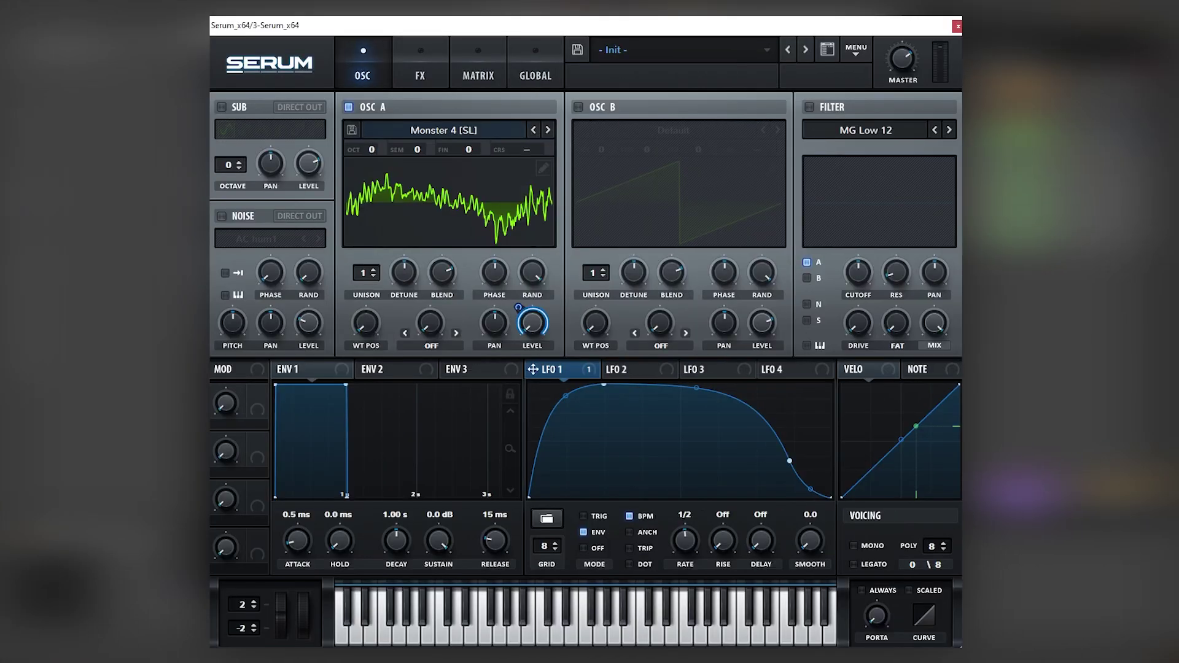
- Set Serum's upward pitch bend range to 12 semitones and play the clip with its Pitch Bend automation
{"action": "left_click_drag", "start_coordinate": [241, 604], "coordinate": [279, 615]}
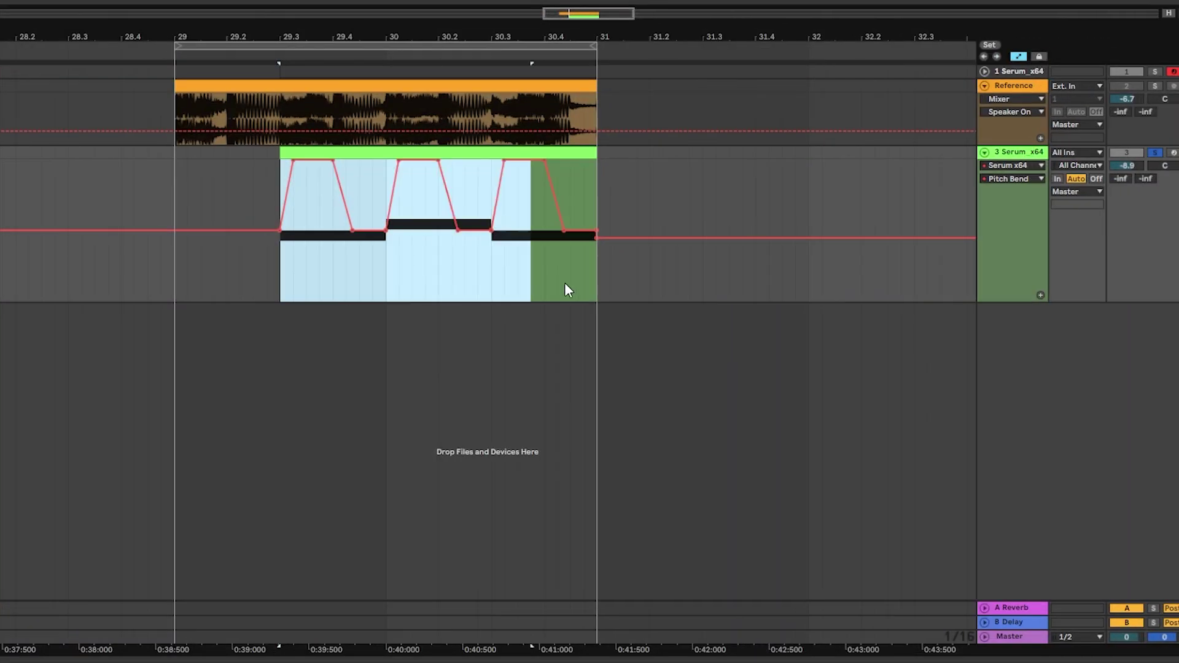
{"action": "mouse_move", "coordinate": [566, 287]}
{"action": "left_mouse_down"}
{"action": "mouse_move", "coordinate": [608, 291]}
{"action": "mouse_move", "coordinate": [562, 287]}
{"action": "left_mouse_up"}
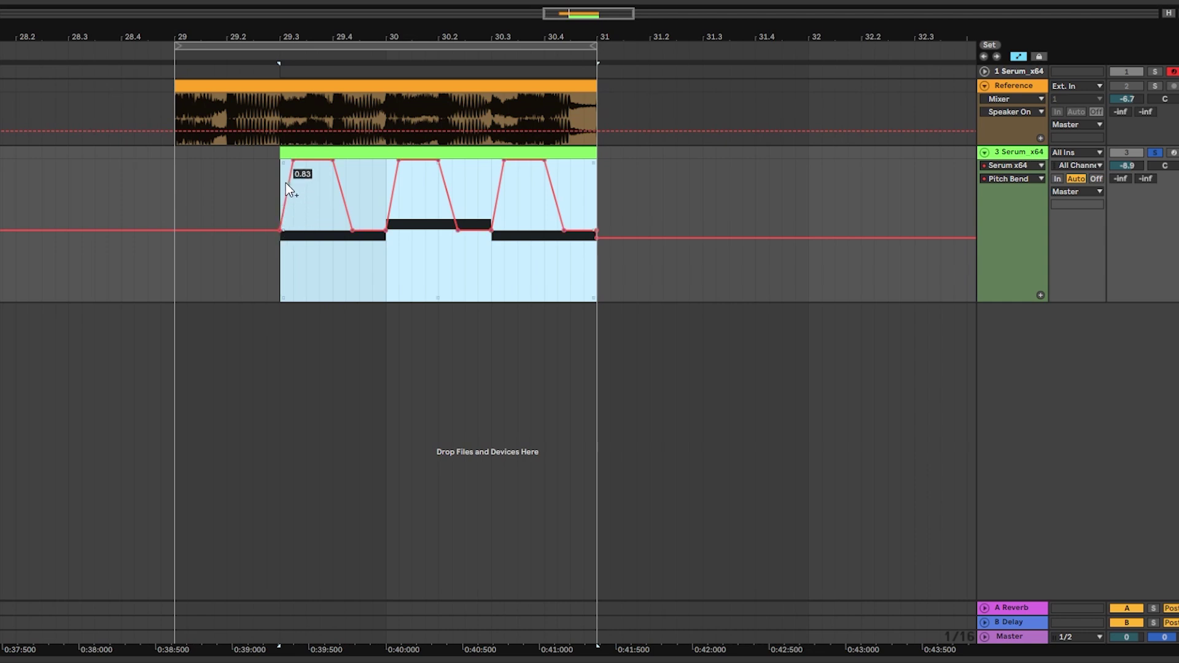
{"action": "left_click", "coordinate": [284, 275]}
{"action": "key", "text": "space"}
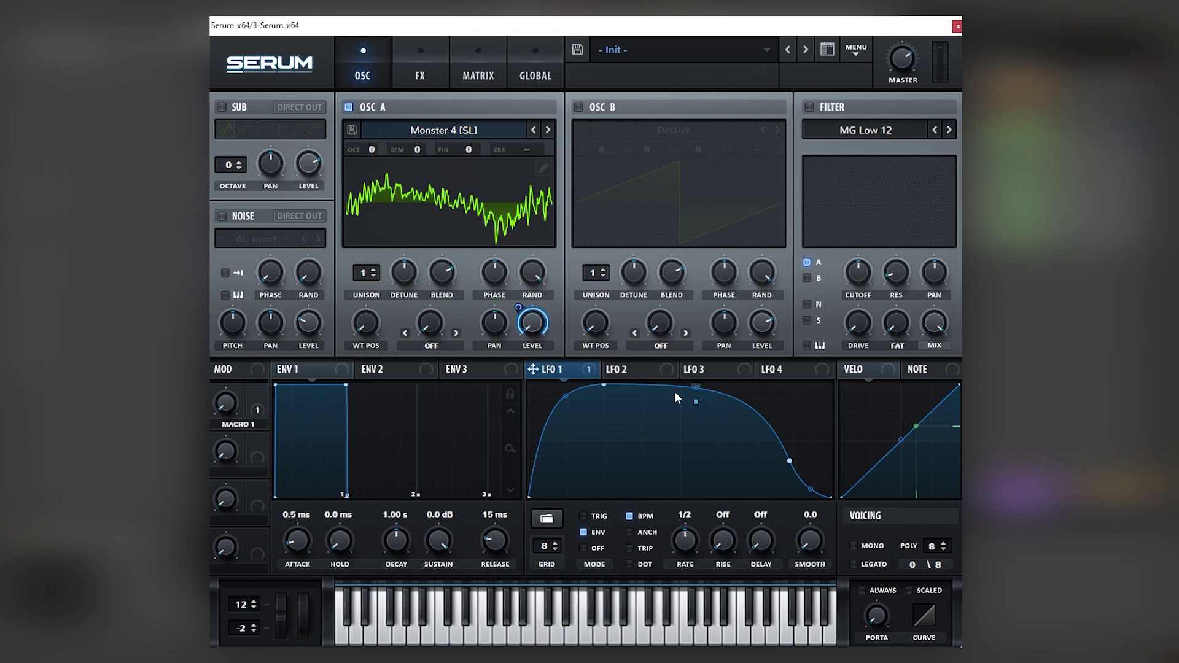
- Check how Macro 1 changes the LFO 1 curve and play the clip with its Macro 1 automation
{"action": "left_click_drag", "start_coordinate": [229, 407], "coordinate": [246, 430]}
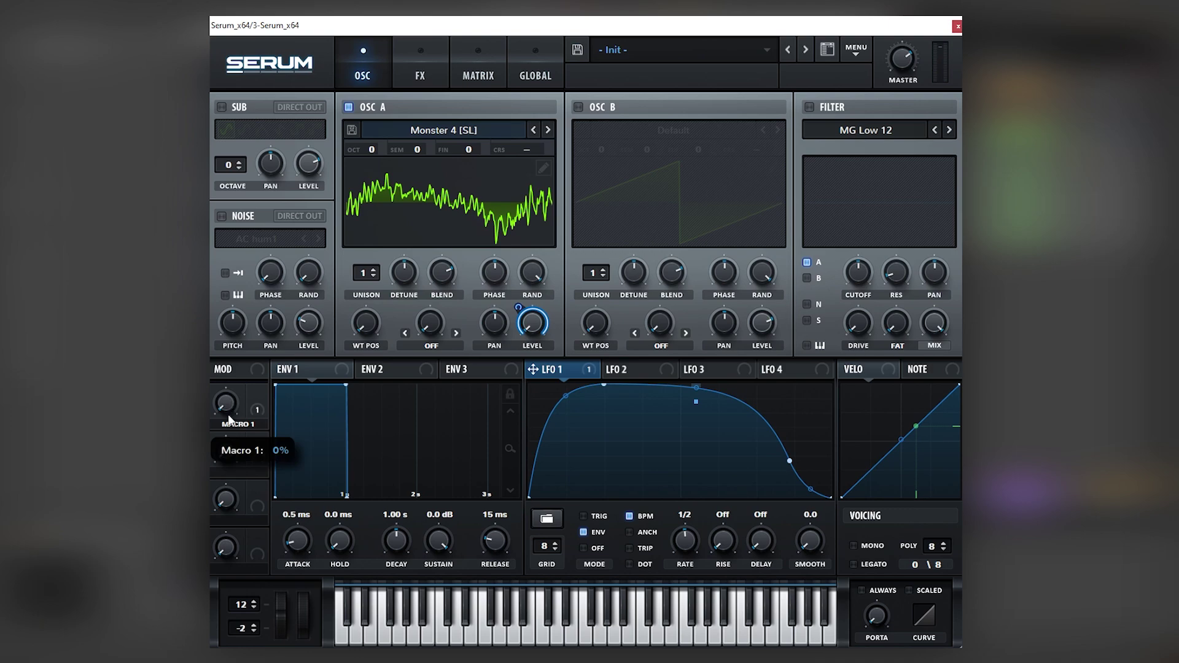
{"action": "mouse_move", "coordinate": [219, 415]}
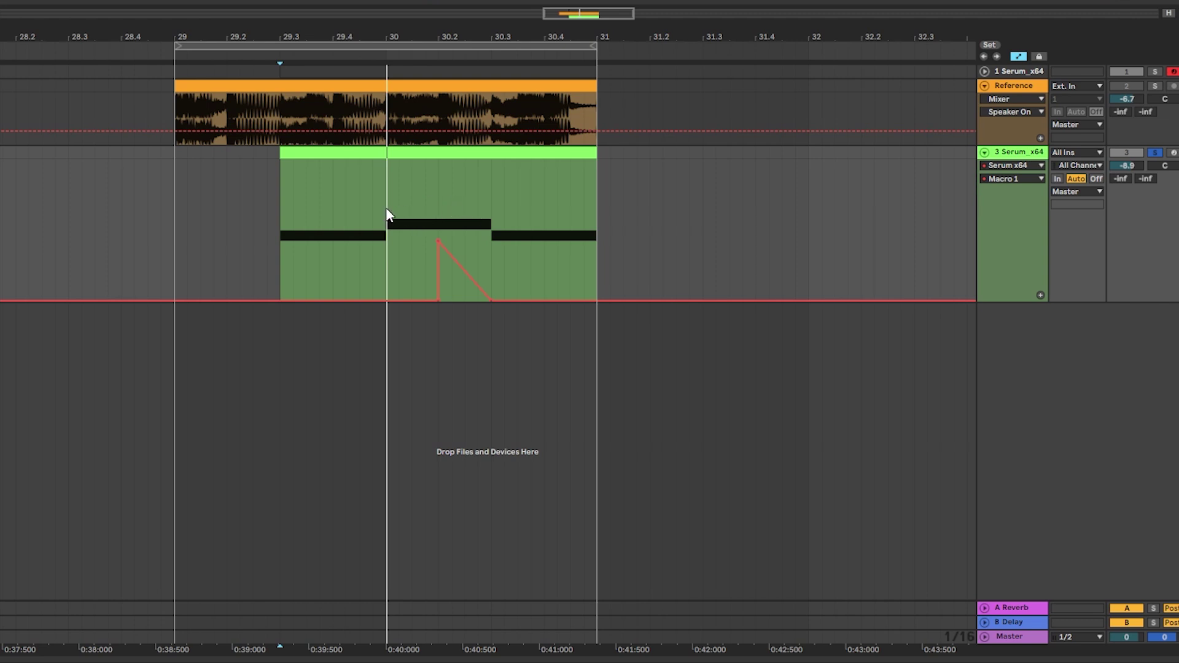
{"action": "key", "text": "space"}
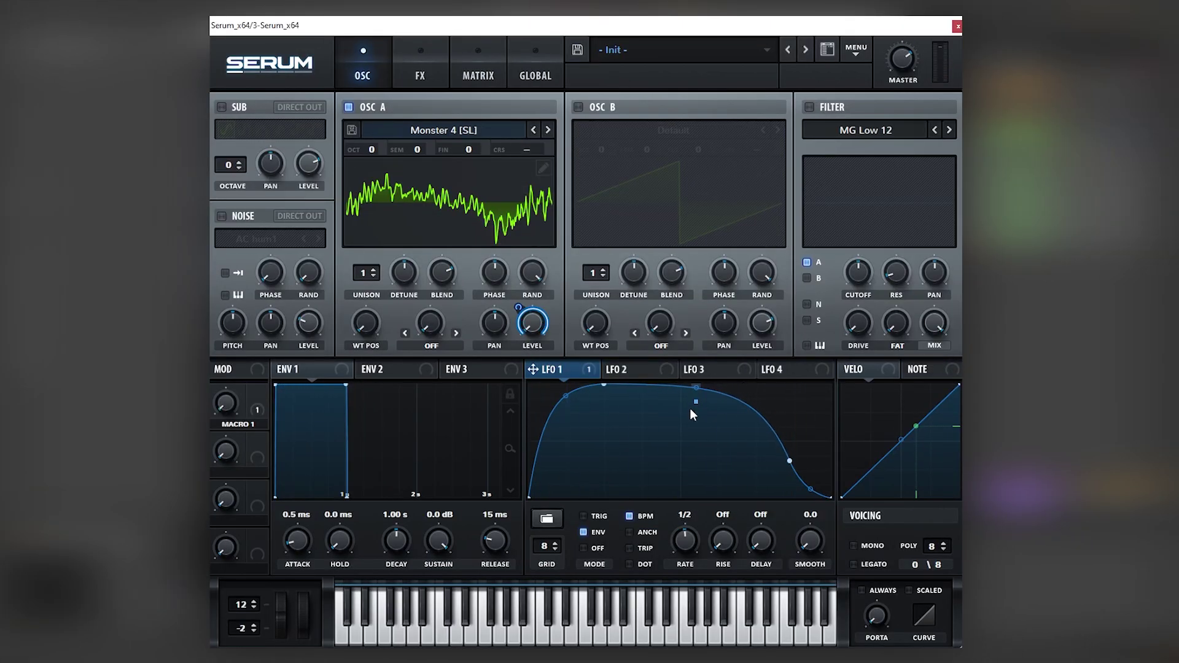
- Turn the sub and noise oscillators on, and modulate the noise level and OSC A's WT Pos with LFO 1
{"action": "left_click", "coordinate": [253, 136]}
{"action": "left_click", "coordinate": [245, 218]}
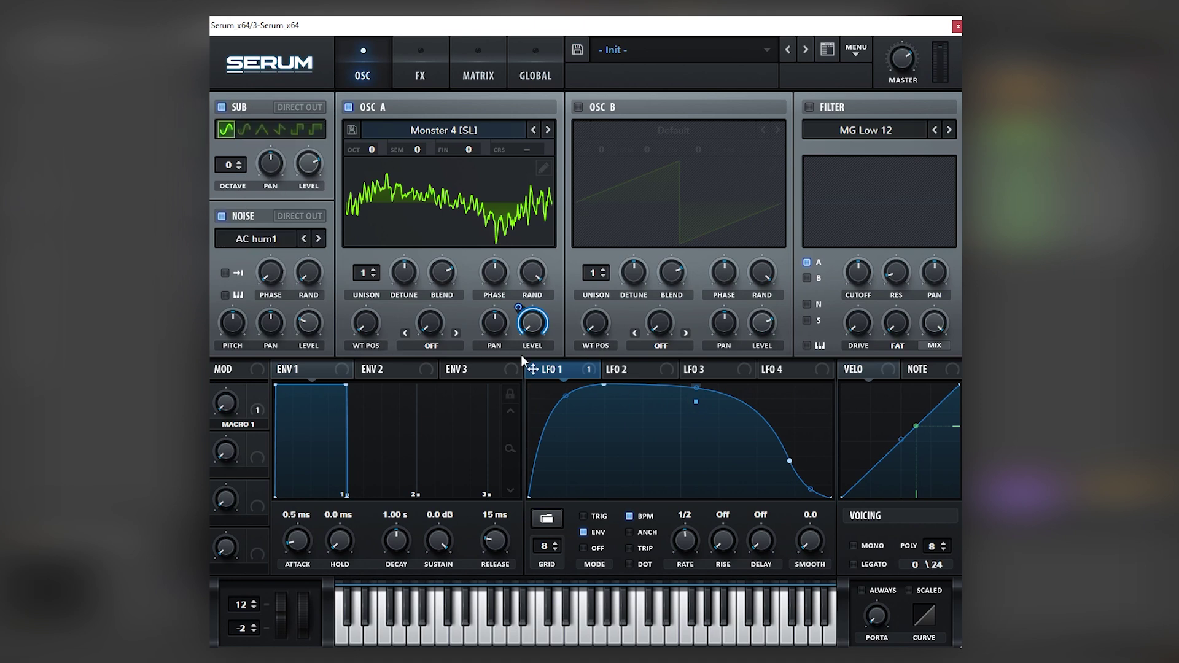
{"action": "left_click_drag", "start_coordinate": [532, 369], "coordinate": [373, 263]}
{"action": "left_click_drag", "start_coordinate": [353, 308], "coordinate": [360, 319]}
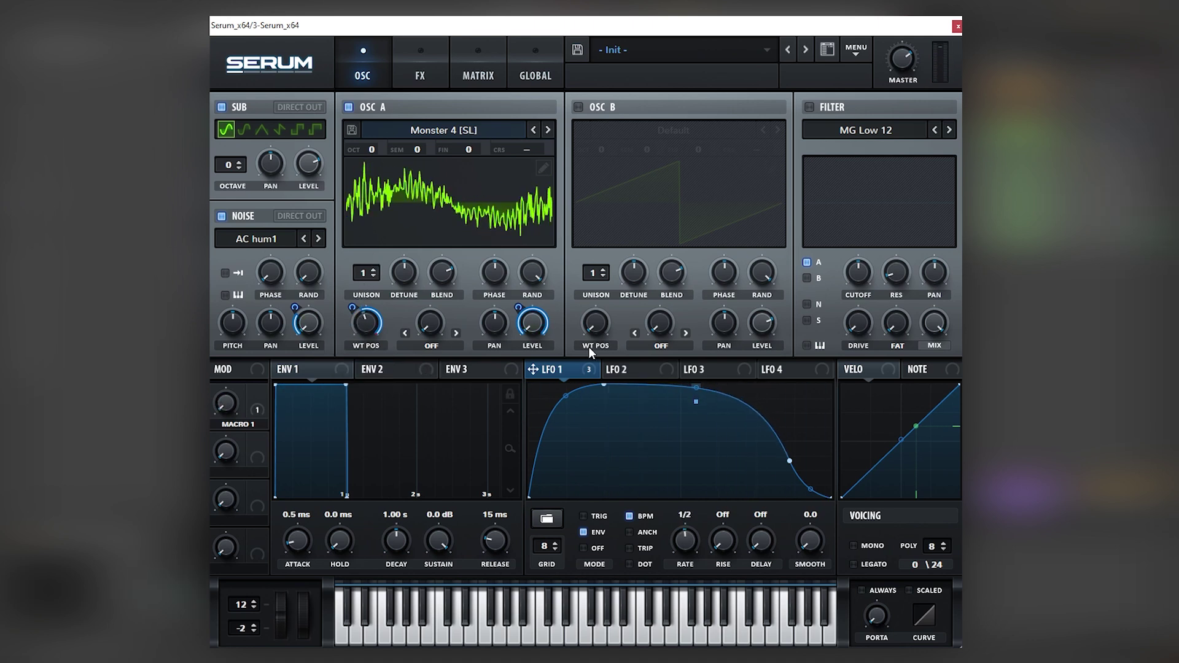
{"action": "mouse_move", "coordinate": [360, 329]}
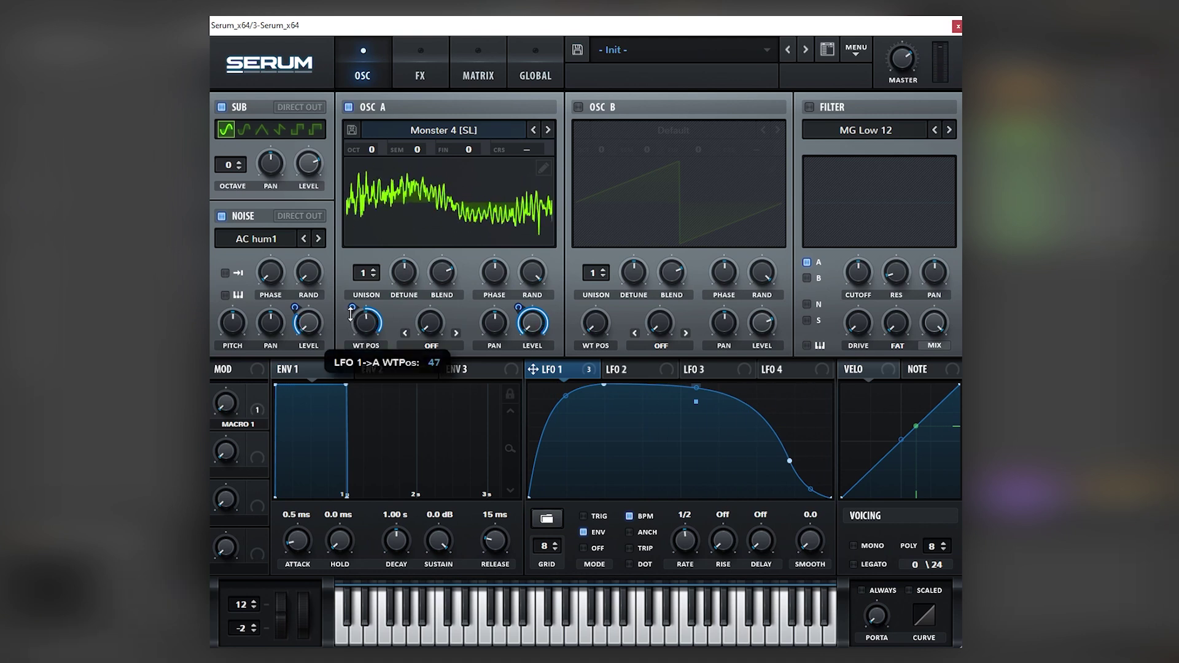
{"action": "left_click_drag", "start_coordinate": [351, 319], "coordinate": [350, 313]}
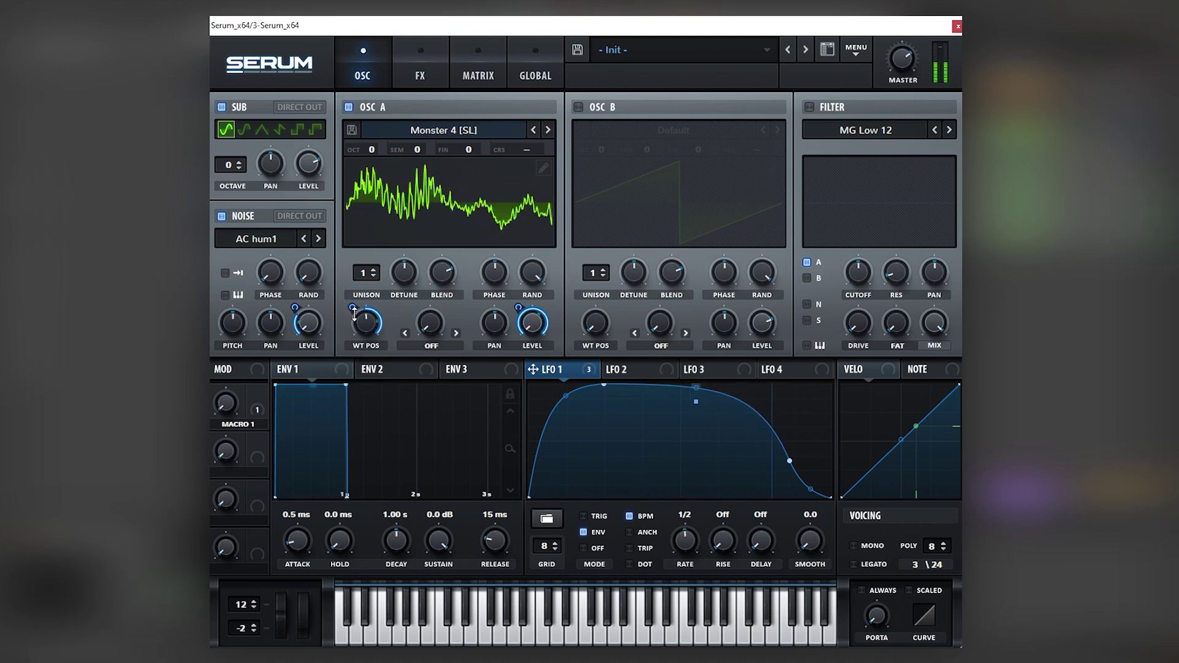
- Set OSC A's warp mode to Asym +, raise the warp amount, and increase its unison to 16 voices
{"action": "left_click", "coordinate": [431, 346]}
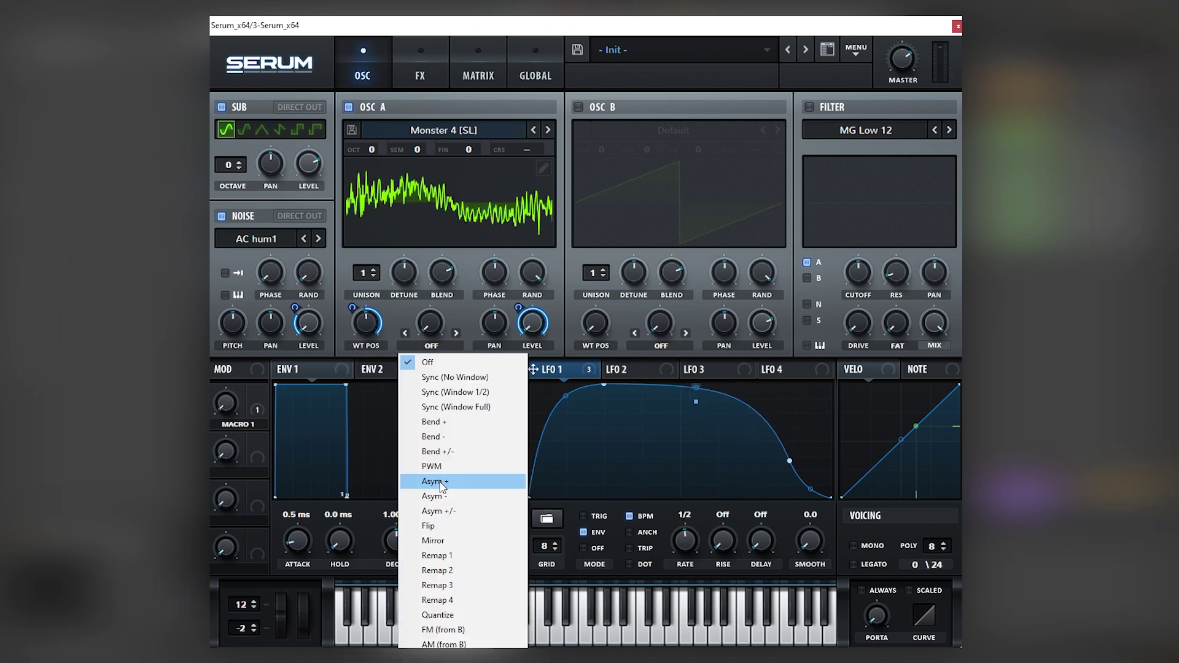
{"action": "left_click", "coordinate": [440, 482]}
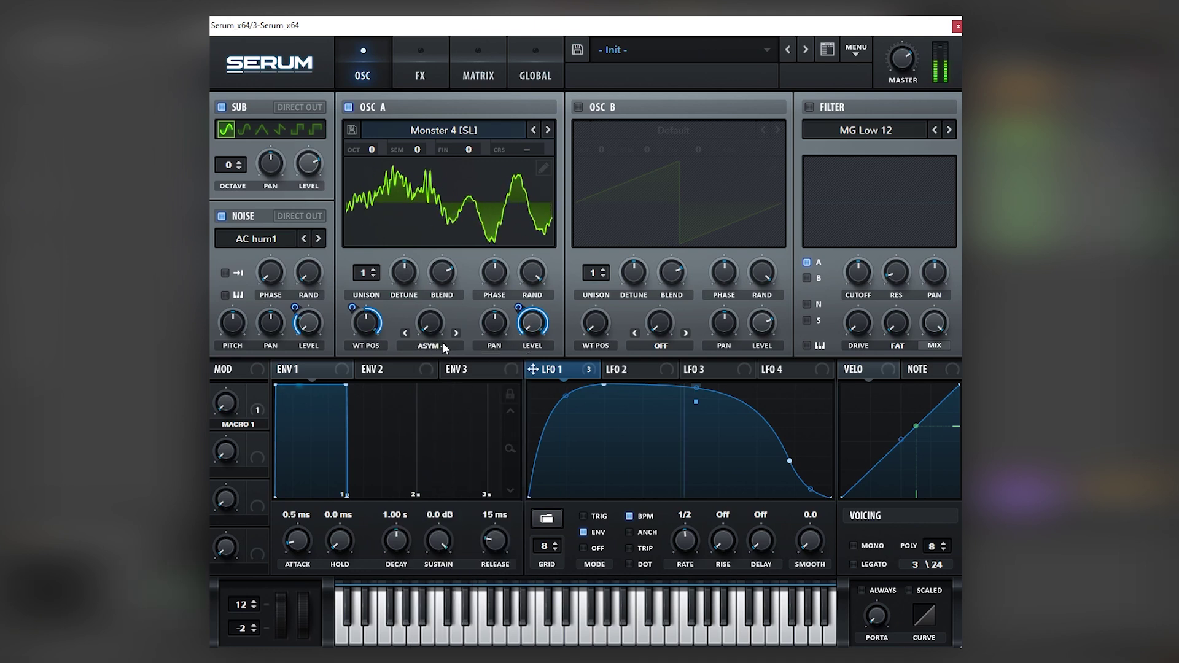
{"action": "left_click_drag", "start_coordinate": [436, 324], "coordinate": [474, 201]}
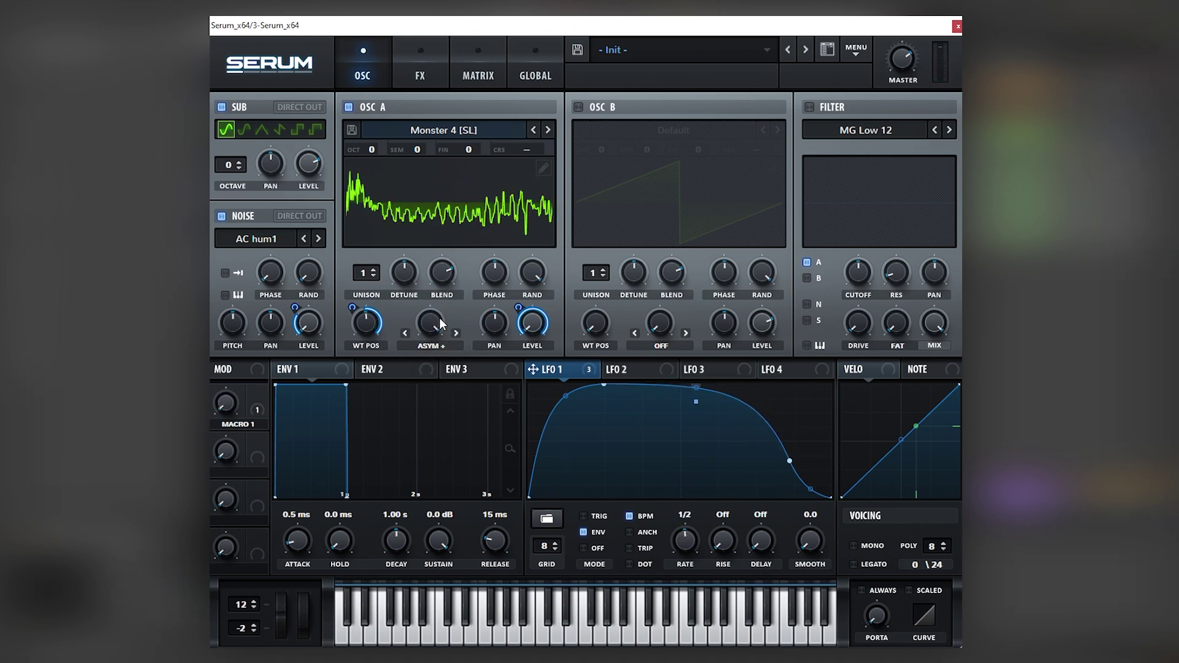
{"action": "left_click_drag", "start_coordinate": [356, 274], "coordinate": [438, 91]}
- Enable the oscillator filter with the HN 12 type, lower its cutoff, and modulate the cutoff with LFO 1
{"action": "left_click", "coordinate": [810, 107]}
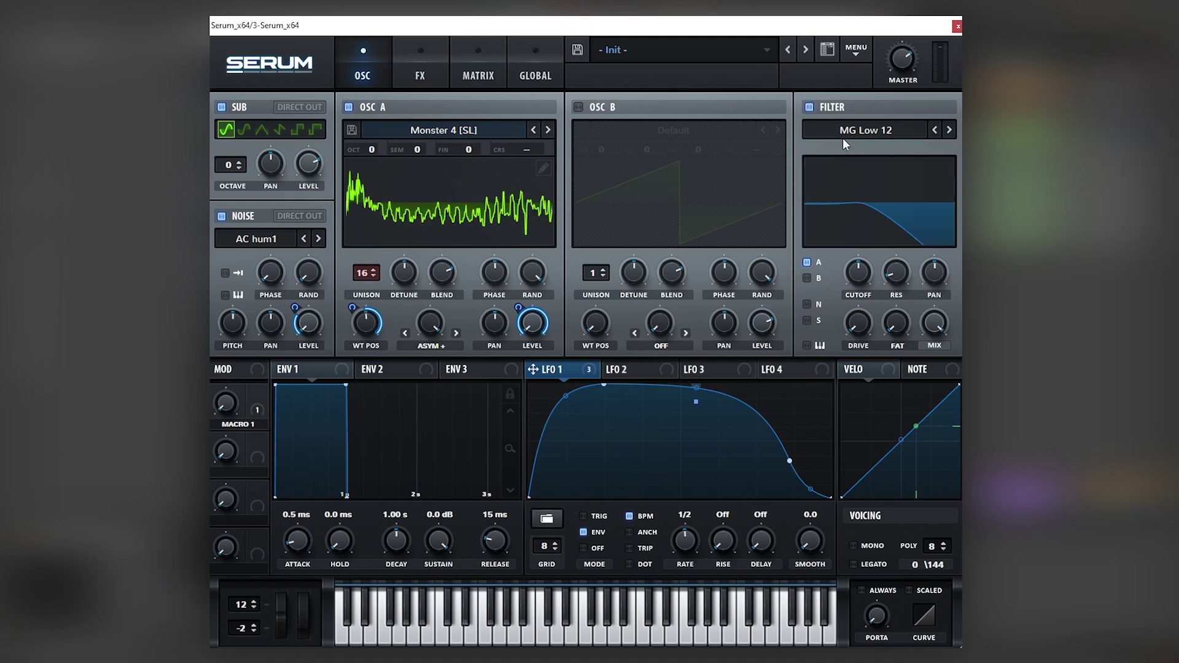
{"action": "left_click", "coordinate": [842, 133]}
{"action": "mouse_move", "coordinate": [863, 162]}
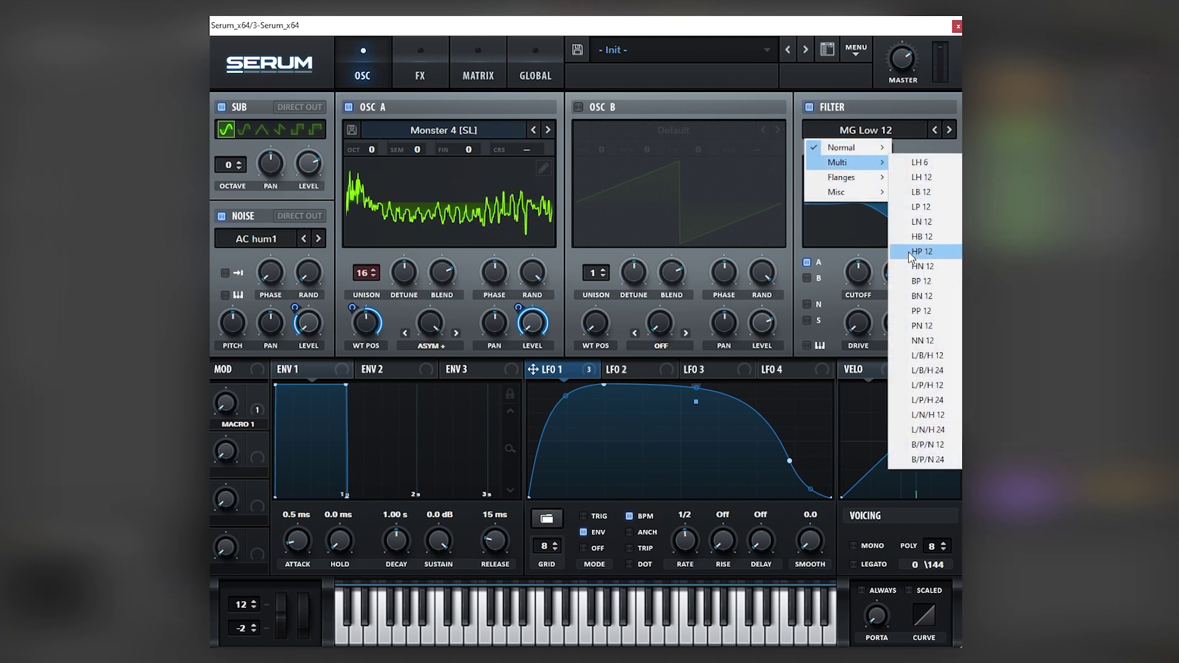
{"action": "left_click", "coordinate": [923, 267]}
{"action": "left_click_drag", "start_coordinate": [858, 273], "coordinate": [853, 322]}
{"action": "left_click_drag", "start_coordinate": [844, 257], "coordinate": [918, 215]}
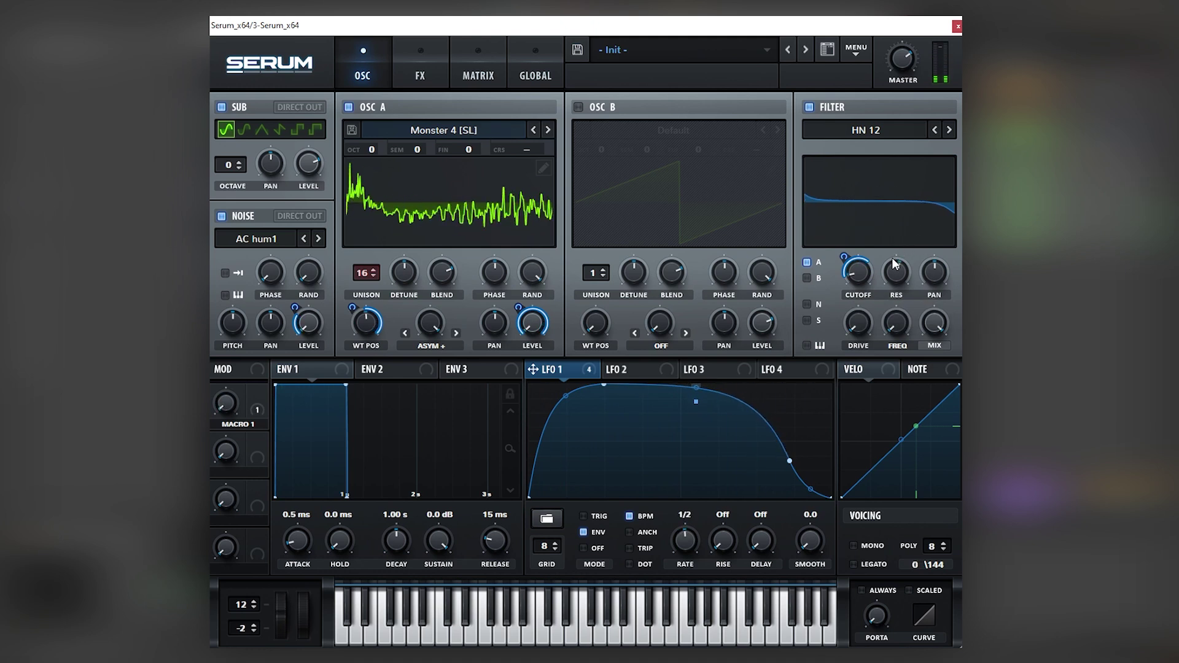
- Fine-tune LFO 1's modulation of the filter cutoff, and assign LFO 1 to the filter's Freq as well
{"action": "mouse_move", "coordinate": [842, 258]}
{"action": "left_mouse_down"}
{"action": "mouse_move", "coordinate": [842, 274]}
{"action": "mouse_move", "coordinate": [847, 257]}
{"action": "left_mouse_up"}
{"action": "key", "text": "space"}
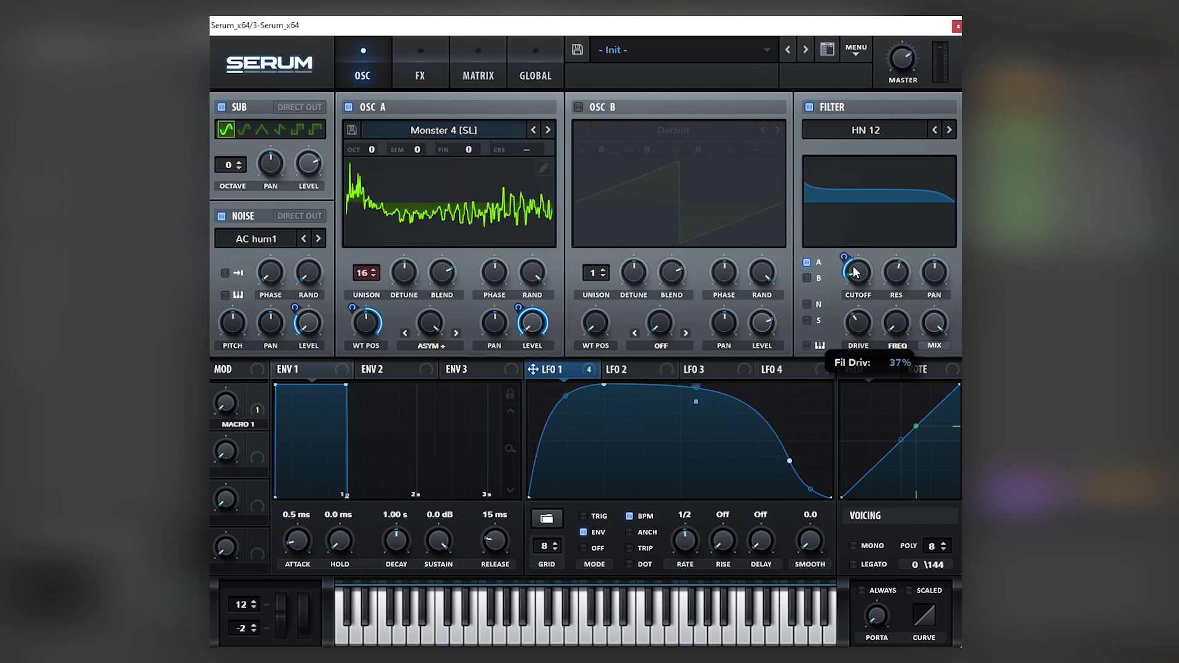
{"action": "left_click_drag", "start_coordinate": [566, 372], "coordinate": [881, 393]}
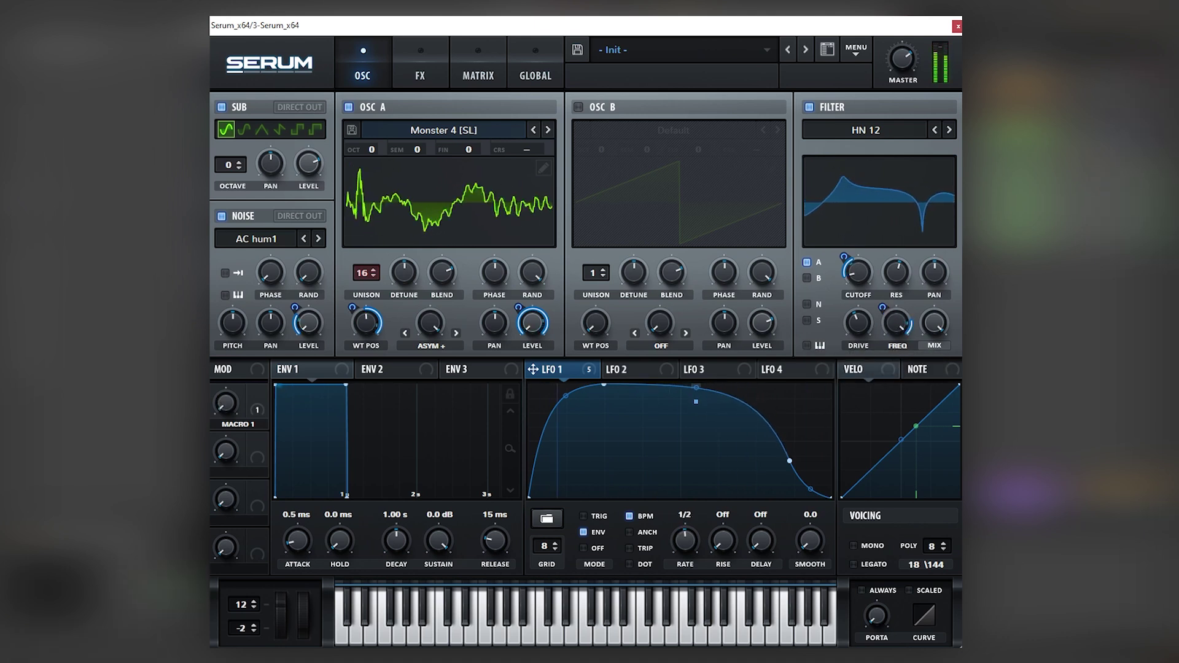
{"action": "left_click_drag", "start_coordinate": [882, 309], "coordinate": [878, 334]}
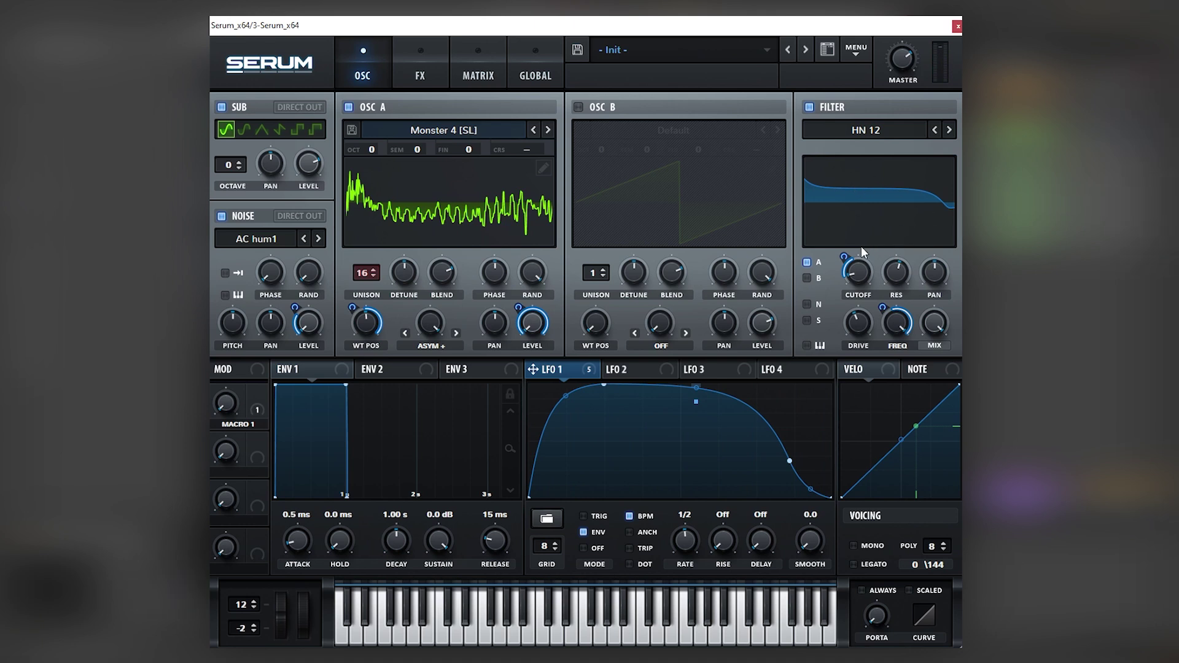
- Try the Monster 5 [SL] wavetable in OSC A and return to Monster 4 [SL]
{"action": "left_click", "coordinate": [546, 131]}
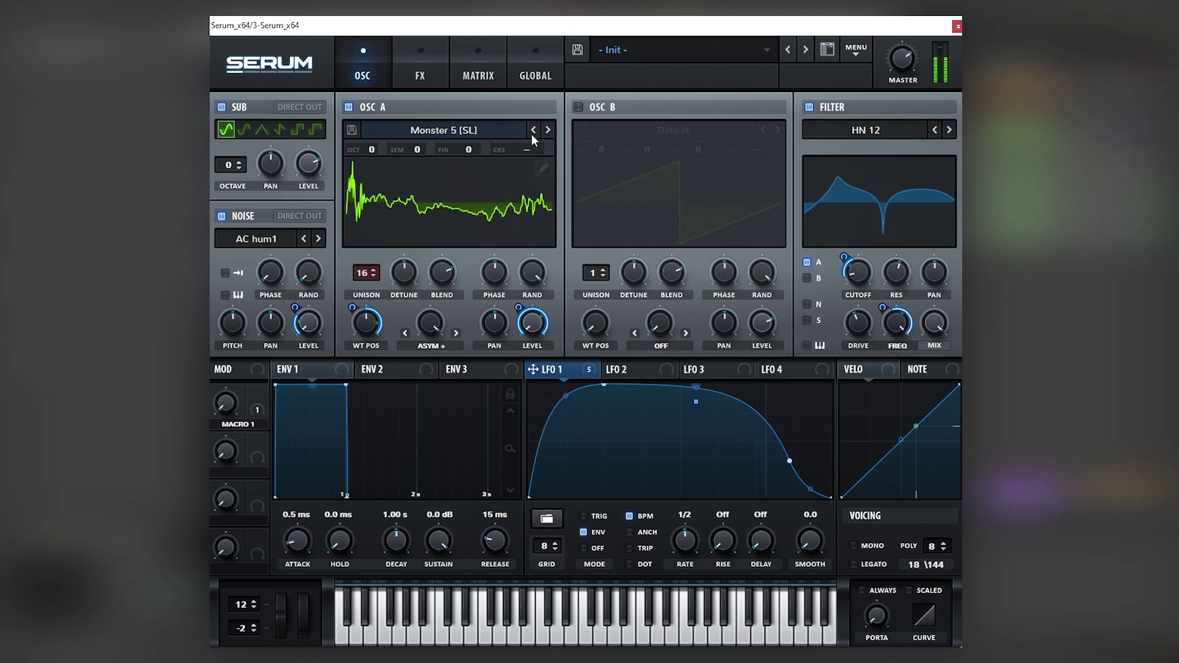
{"action": "left_click", "coordinate": [533, 131]}
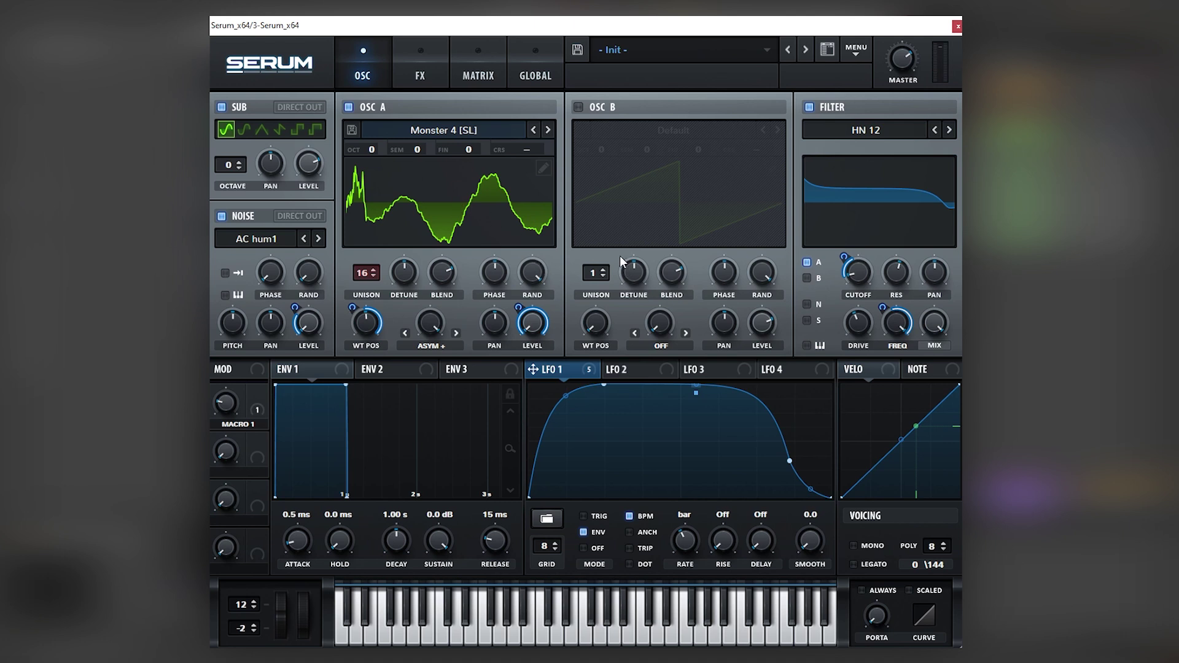
- Enable the filter in the effects rack, move it right after the distortion slot, and set its type to Phs 48-
{"action": "left_click", "coordinate": [413, 71]}
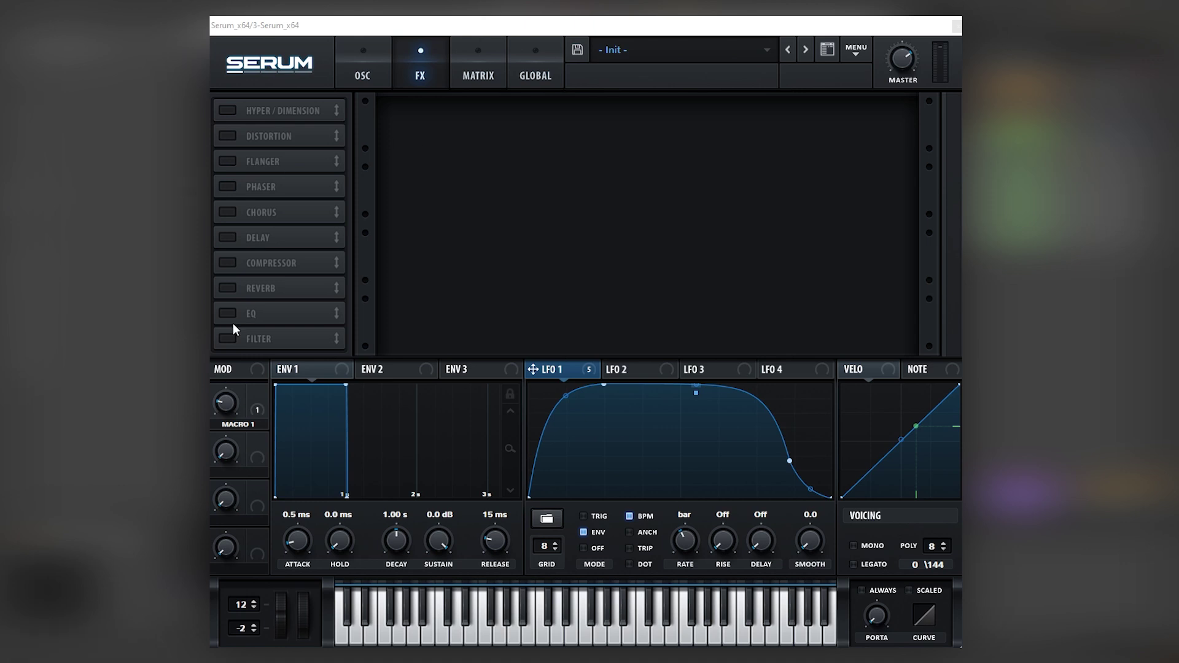
{"action": "left_click", "coordinate": [227, 338]}
{"action": "left_click_drag", "start_coordinate": [336, 338], "coordinate": [326, 151]}
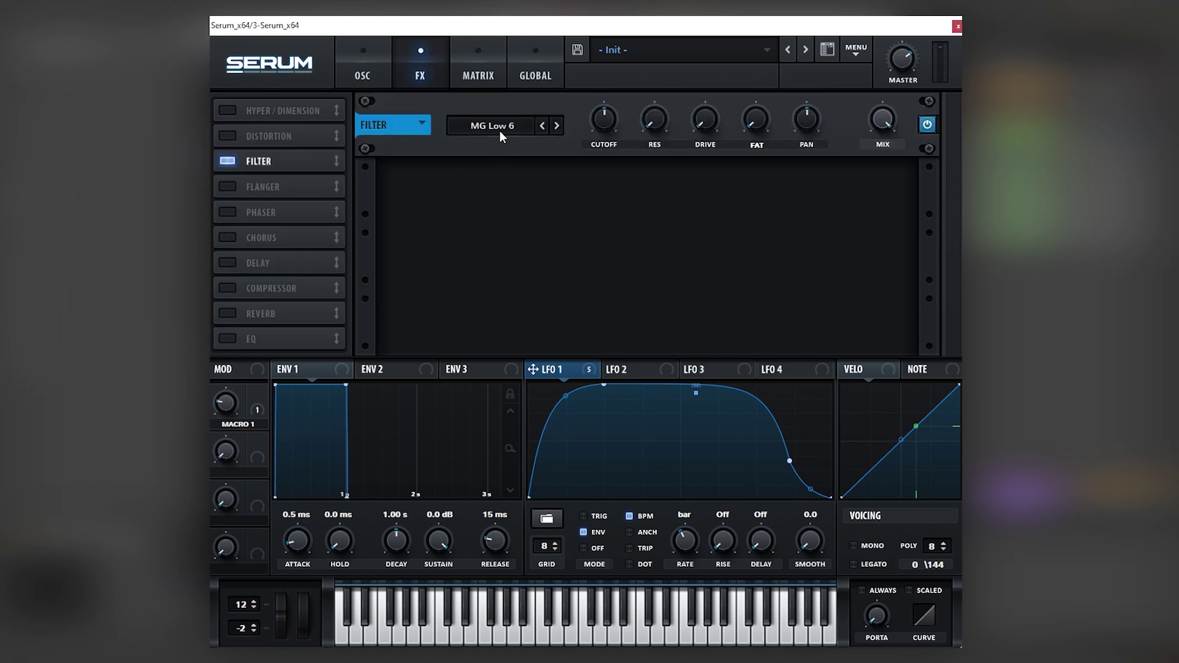
{"action": "left_click", "coordinate": [501, 130]}
{"action": "mouse_move", "coordinate": [491, 174]}
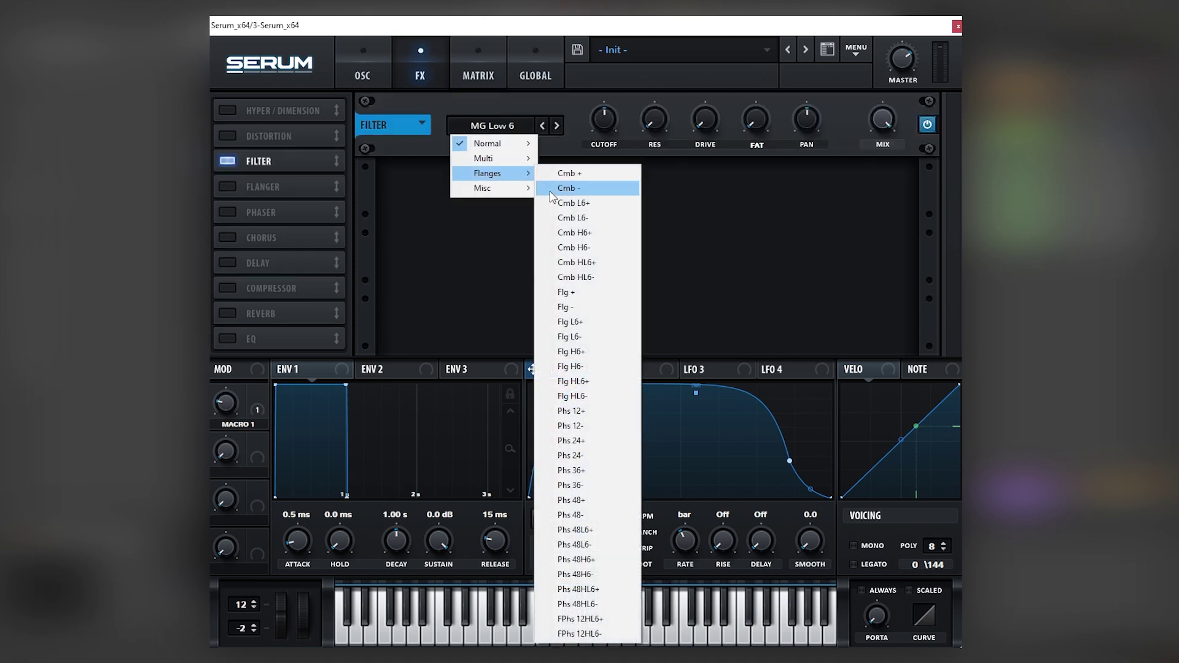
{"action": "left_click", "coordinate": [594, 515]}
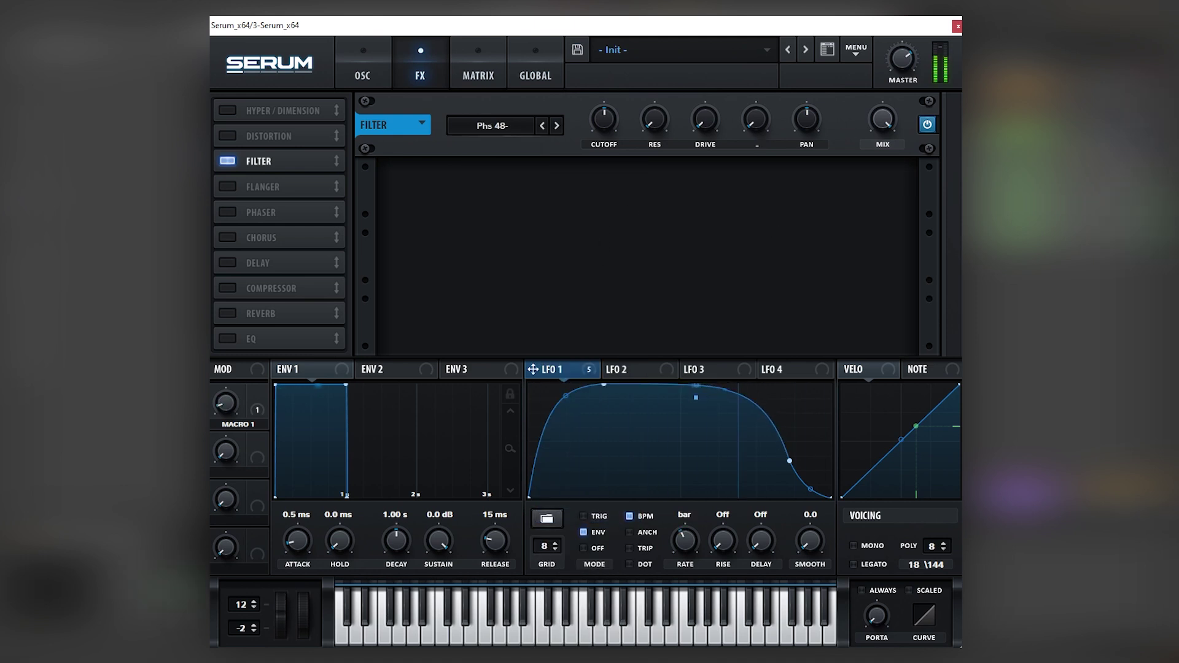
- Lower the Phs 48- effect filter's cutoff, raise its resonance, and reduce its mix to about half
{"action": "left_click_drag", "start_coordinate": [594, 128], "coordinate": [593, 144]}
{"action": "left_click_drag", "start_coordinate": [652, 119], "coordinate": [655, 68]}
{"action": "mouse_move", "coordinate": [885, 129]}
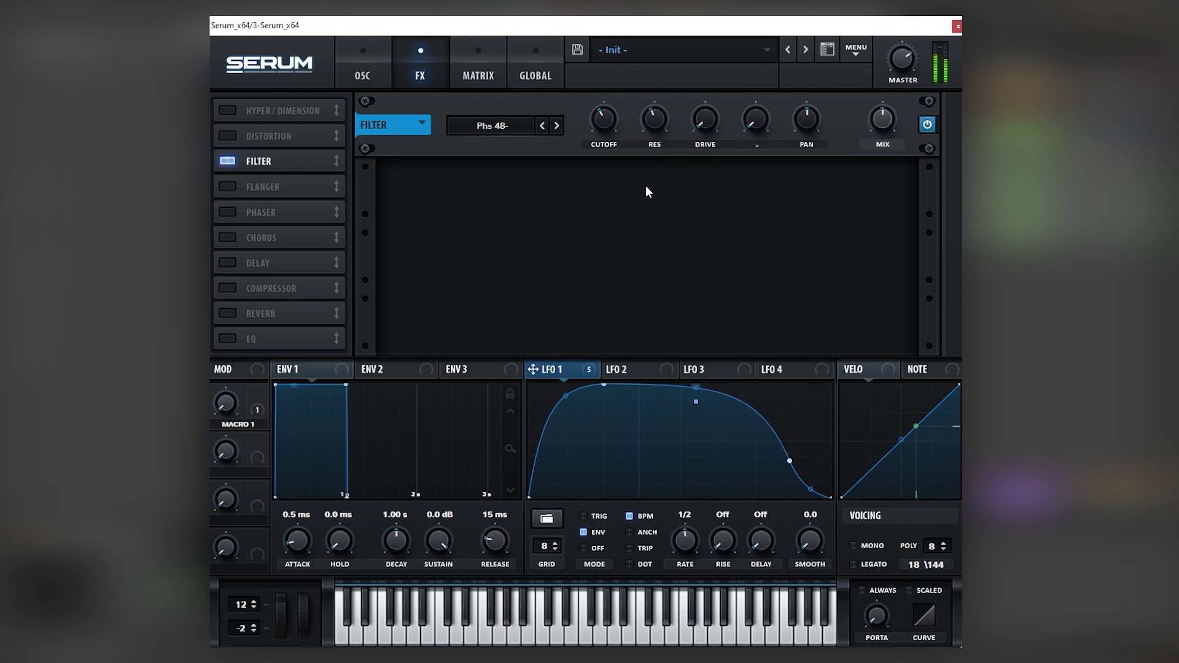
- Add an EQ after the filter with its upper band as an LFO 1-modulated low-pass and its lower band as a boosted peak
{"action": "left_click", "coordinate": [227, 339]}
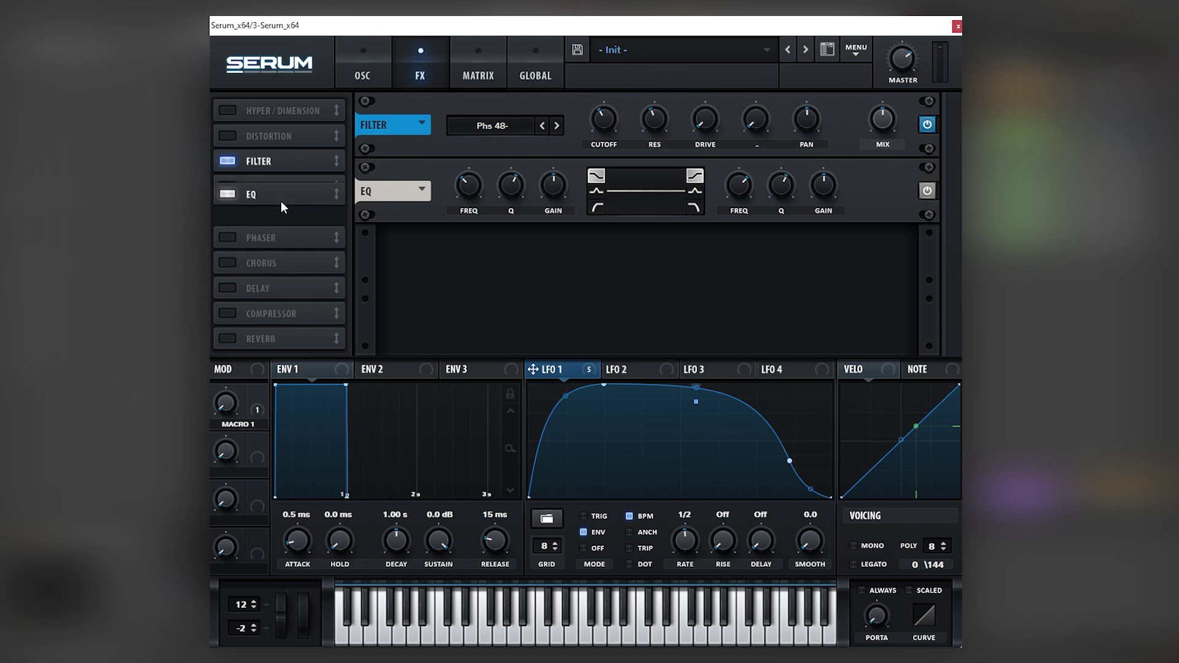
{"action": "left_click", "coordinate": [695, 208]}
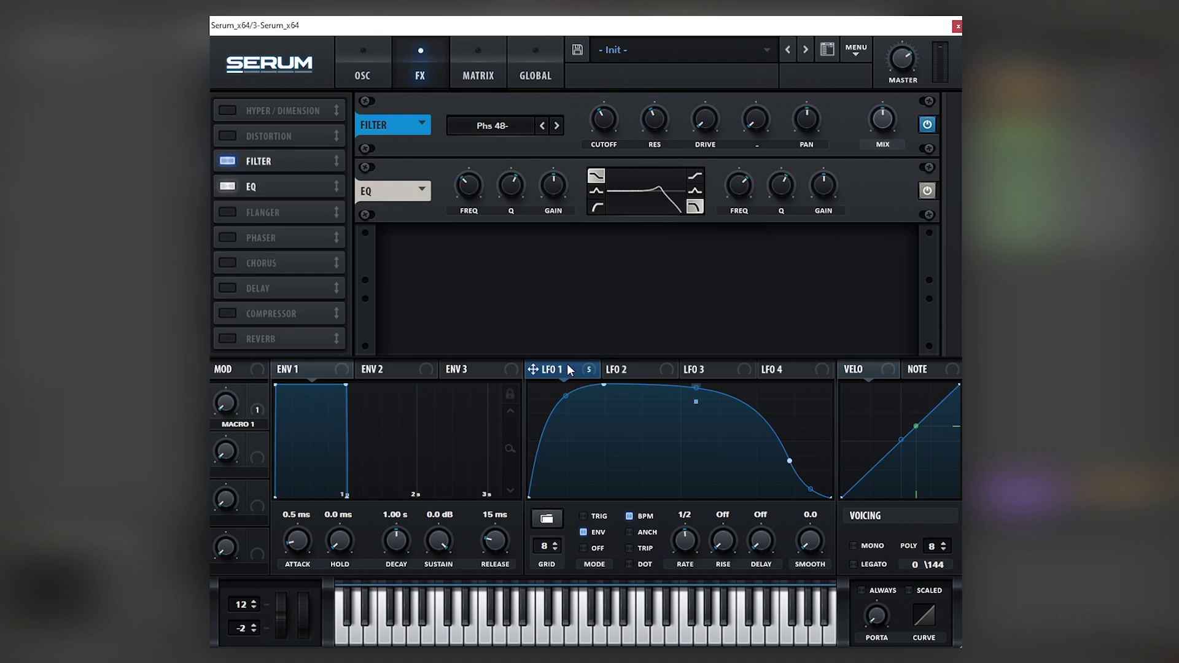
{"action": "left_click_drag", "start_coordinate": [773, 200], "coordinate": [766, 228]}
{"action": "left_click_drag", "start_coordinate": [743, 193], "coordinate": [741, 194]}
{"action": "left_click", "coordinate": [595, 191]}
{"action": "left_click_drag", "start_coordinate": [555, 184], "coordinate": [479, 150]}
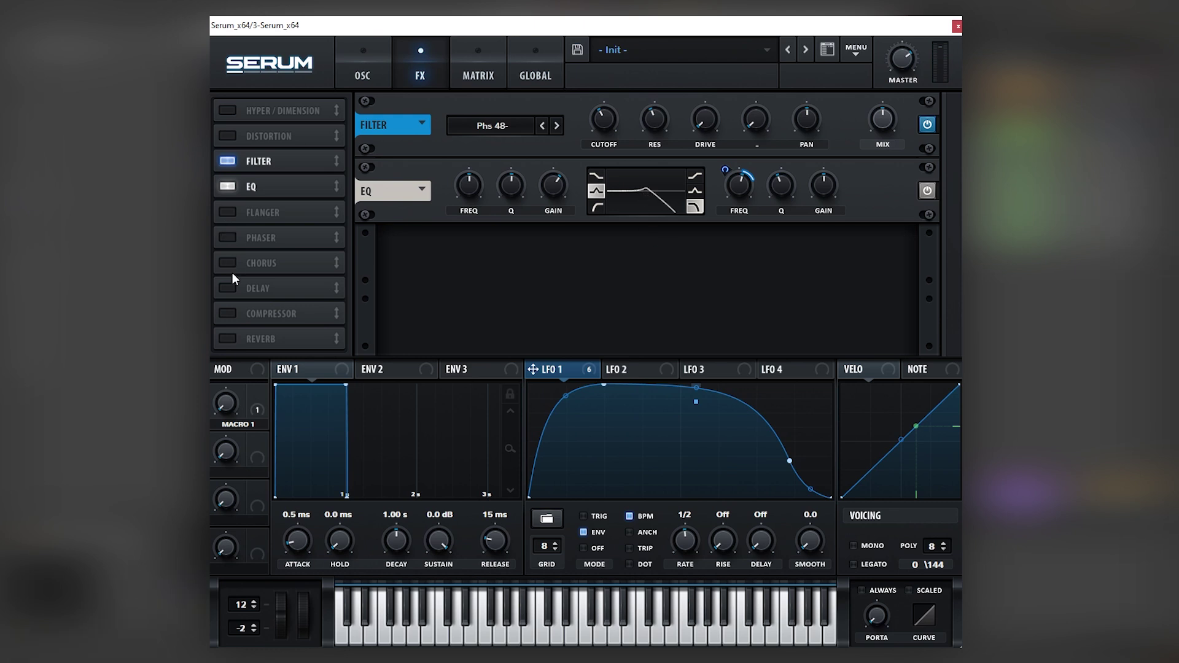
- Enable the Tube distortion after the EQ, raise its drive, and modulate the drive with LFO 1
{"action": "left_click", "coordinate": [228, 140]}
{"action": "left_click_drag", "start_coordinate": [267, 140], "coordinate": [280, 180]}
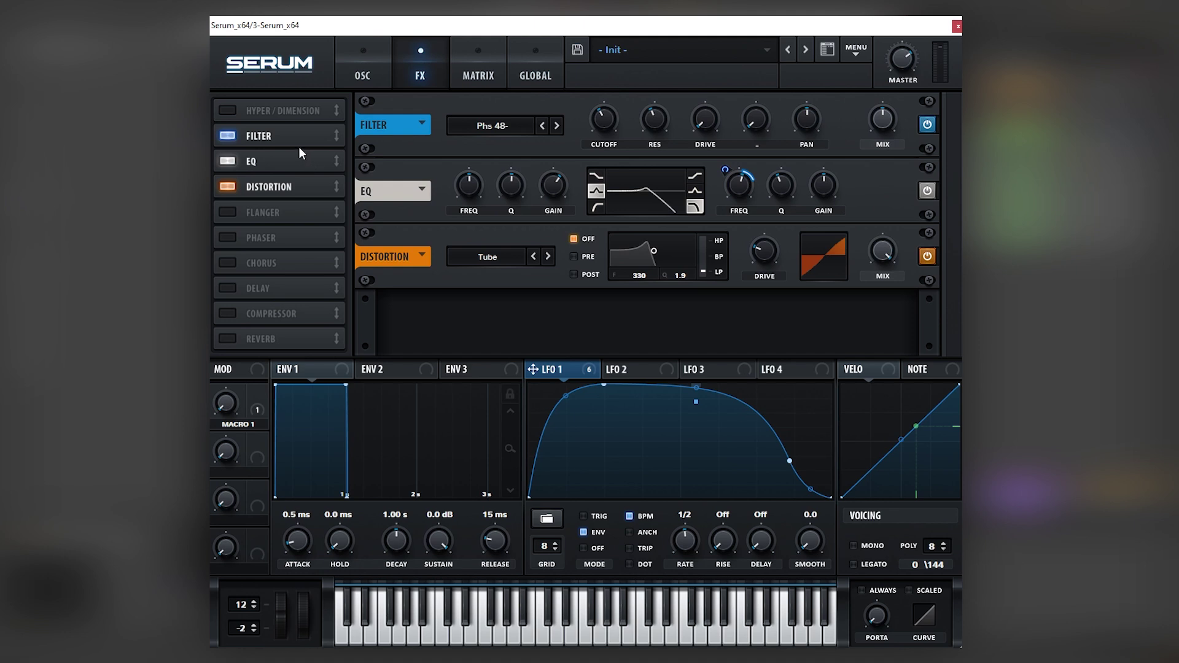
{"action": "left_click_drag", "start_coordinate": [761, 256], "coordinate": [777, 227]}
{"action": "left_click_drag", "start_coordinate": [532, 369], "coordinate": [753, 265]}
- Enable the chorus with a reduced mix, and add a multiband compressor with its gain modulated by LFO 1
{"action": "left_click", "coordinate": [259, 264]}
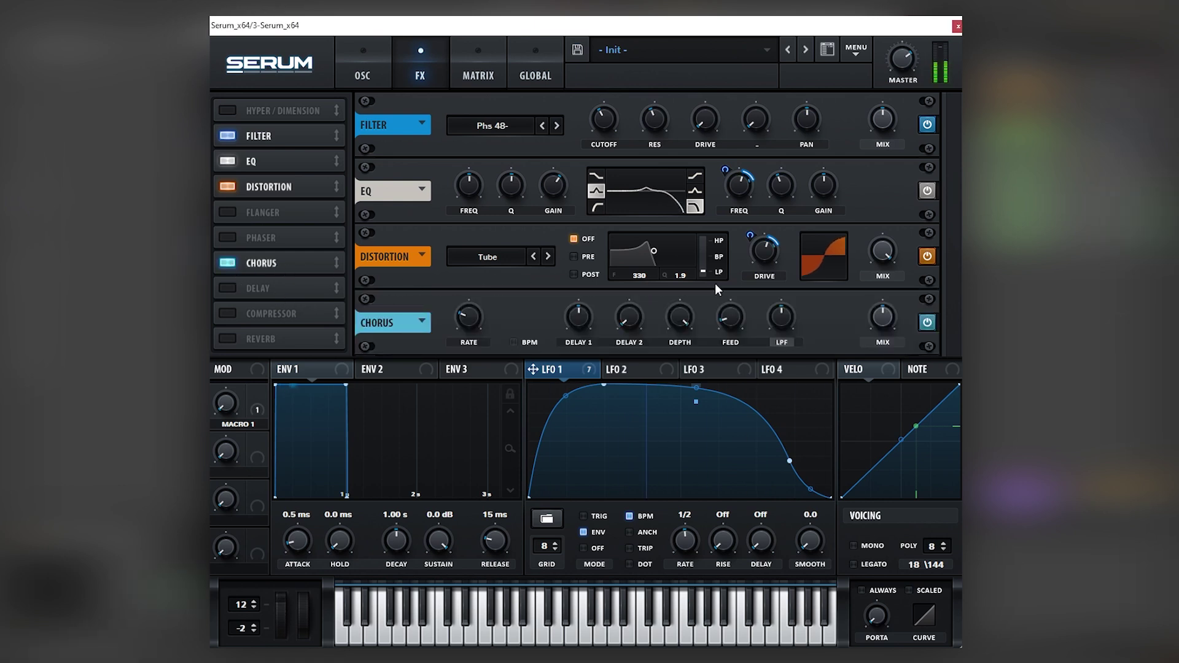
{"action": "left_click_drag", "start_coordinate": [873, 318], "coordinate": [868, 334]}
{"action": "left_click", "coordinate": [226, 317]}
{"action": "left_click", "coordinate": [745, 341]}
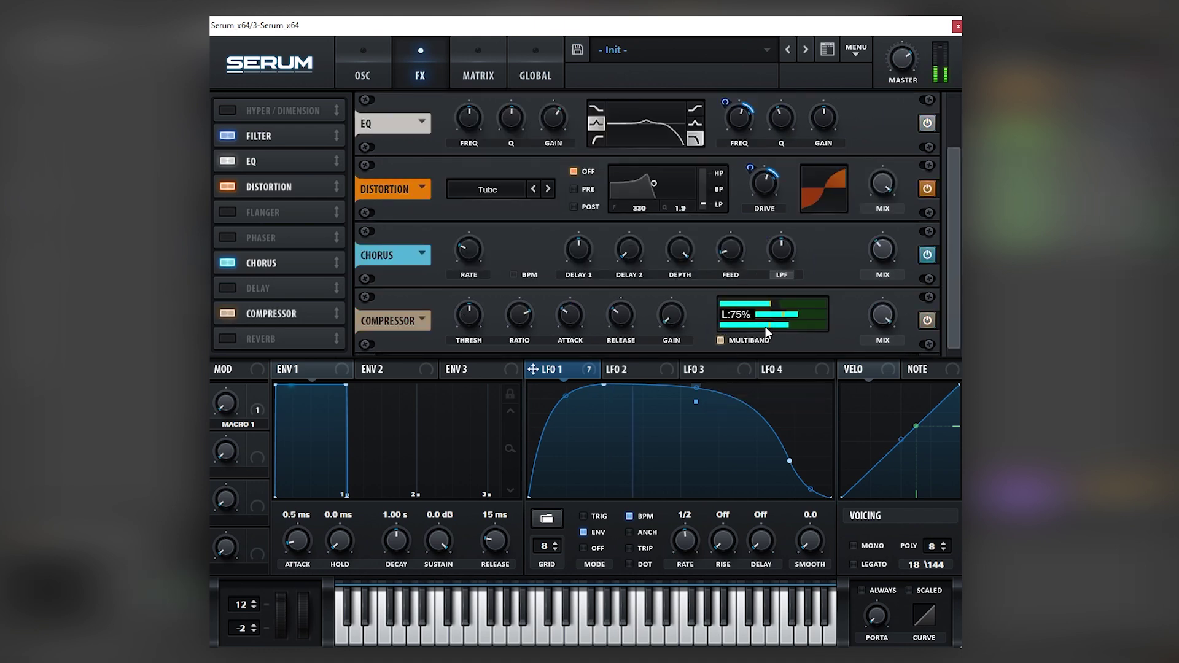
{"action": "left_click_drag", "start_coordinate": [532, 369], "coordinate": [660, 351]}
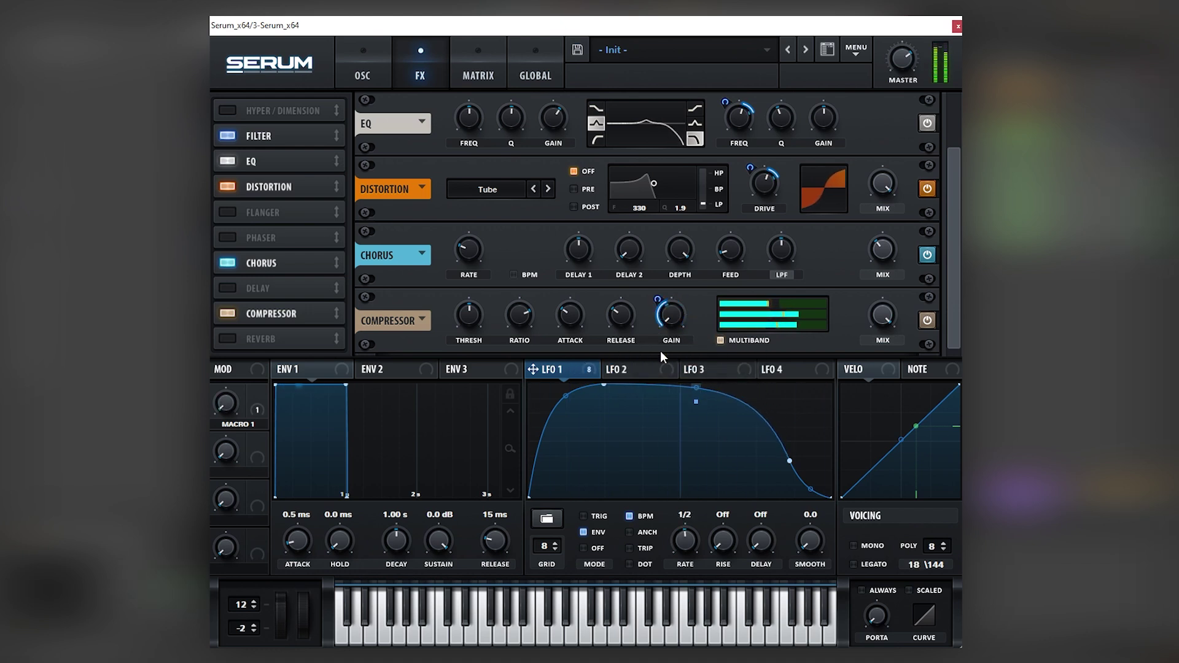
{"action": "left_click", "coordinate": [367, 82]}
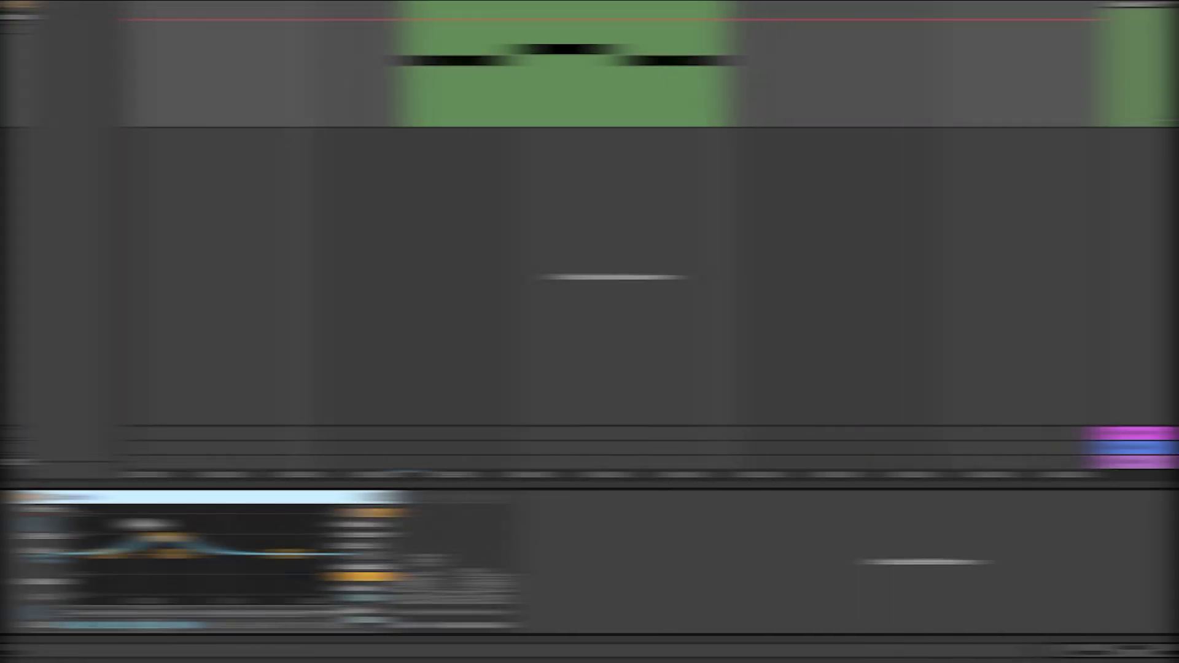
- Show the automation of the first EQ Eight's band 3 frequency in Ableton Live, select the bass clip's range, and play it
{"action": "left_click_drag", "start_coordinate": [141, 536], "coordinate": [163, 548]}
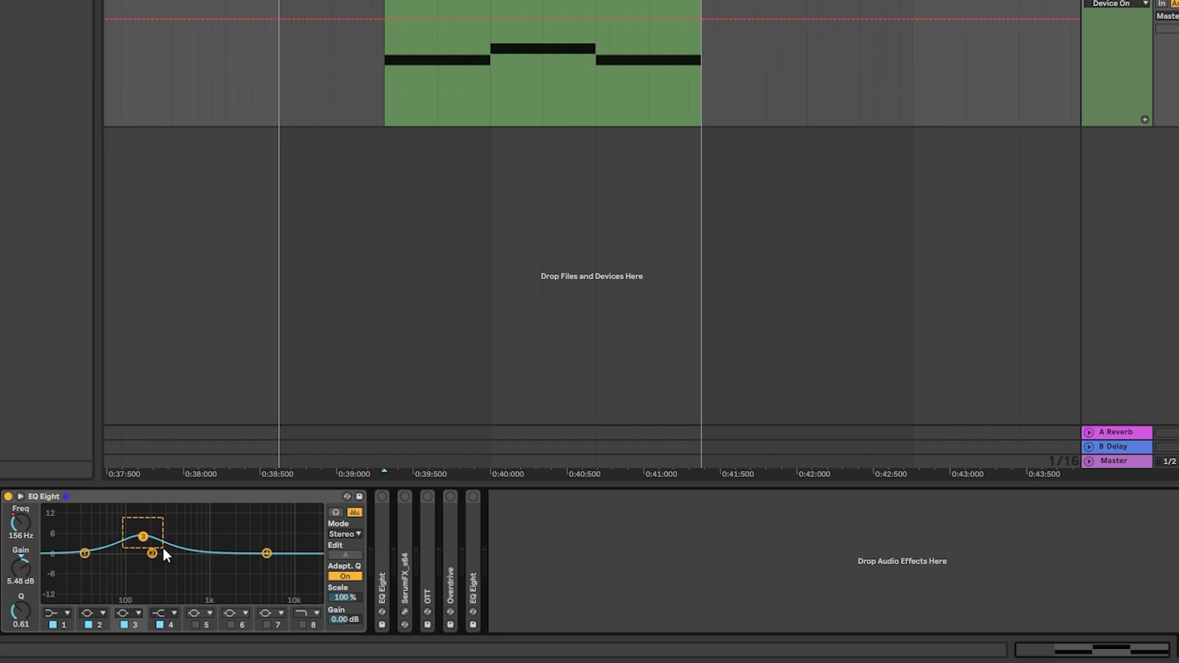
{"action": "right_click", "coordinate": [17, 521]}
{"action": "left_click", "coordinate": [32, 529]}
{"action": "left_click_drag", "start_coordinate": [373, 114], "coordinate": [691, 113]}
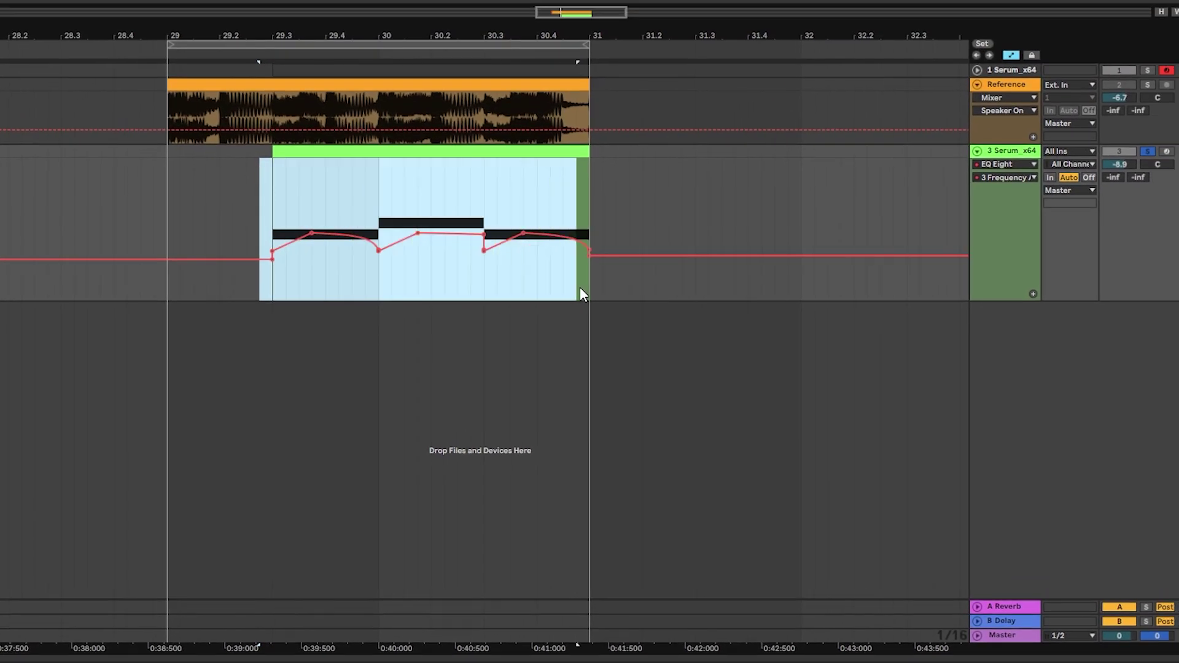
{"action": "left_click_drag", "start_coordinate": [580, 286], "coordinate": [272, 293]}
{"action": "key", "text": "space"}
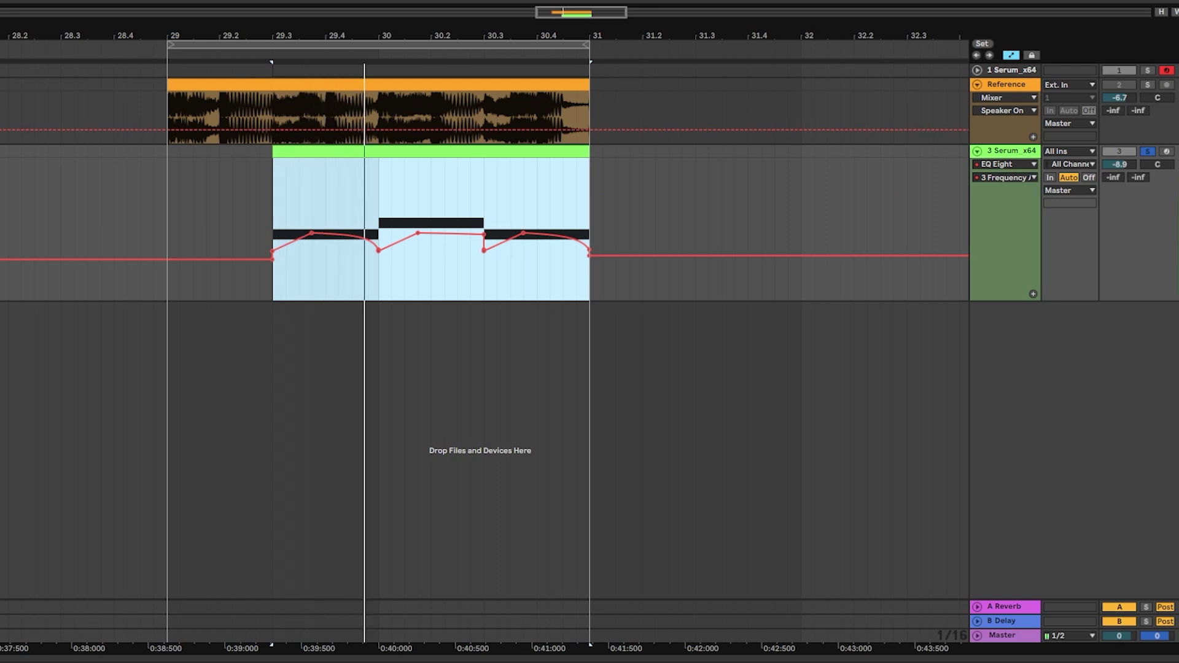
{"action": "key", "text": "space"}
- Show the Serum device's Pitch Bend automation on the bass track and play the clip from 29.3.1
{"action": "left_click", "coordinate": [456, 569]}
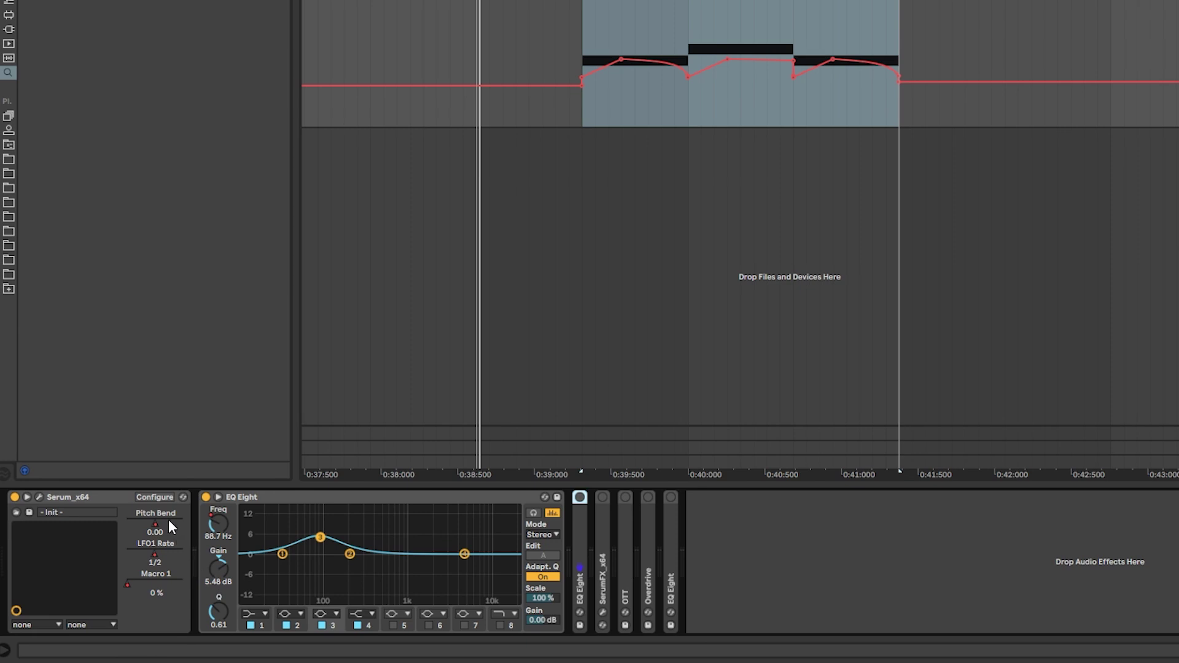
{"action": "right_click", "coordinate": [171, 525]}
{"action": "left_click", "coordinate": [202, 562]}
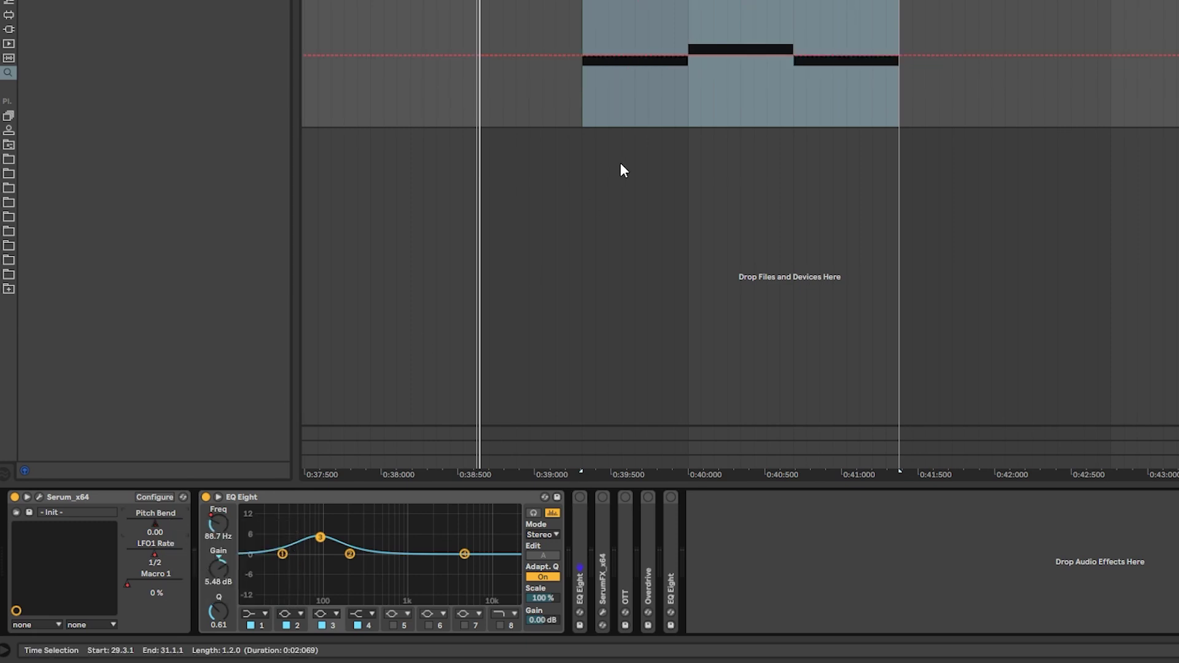
{"action": "left_click", "coordinate": [581, 106]}
{"action": "key", "text": "space"}
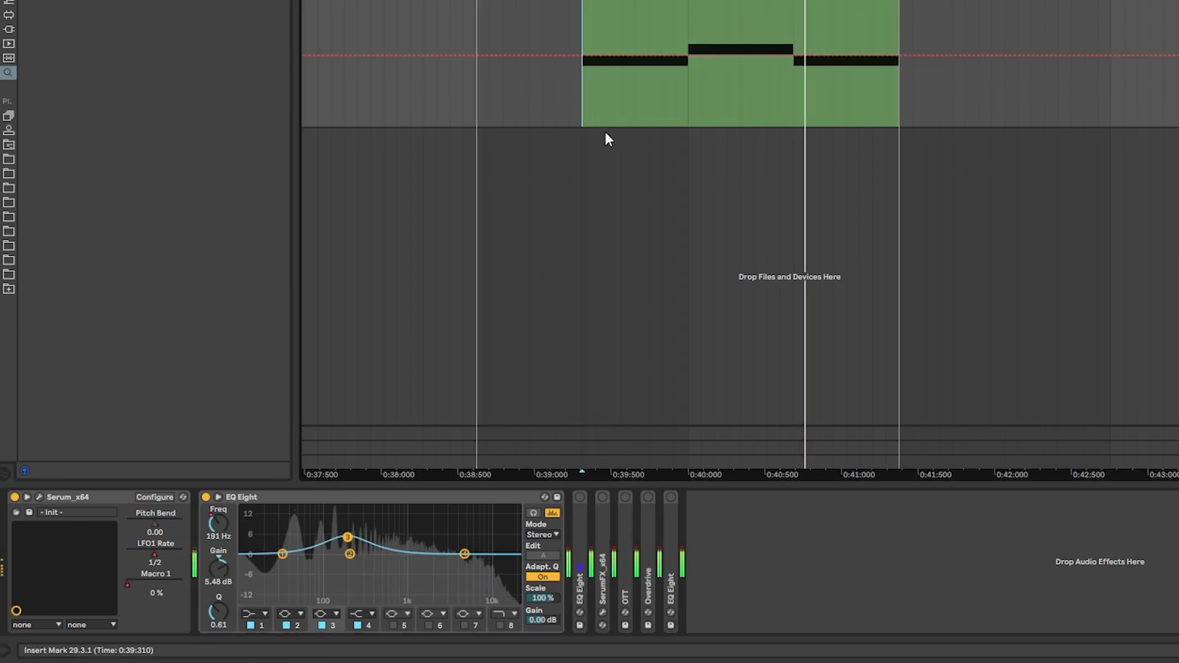
{"action": "right_click", "coordinate": [185, 522]}
{"action": "left_click", "coordinate": [228, 529]}
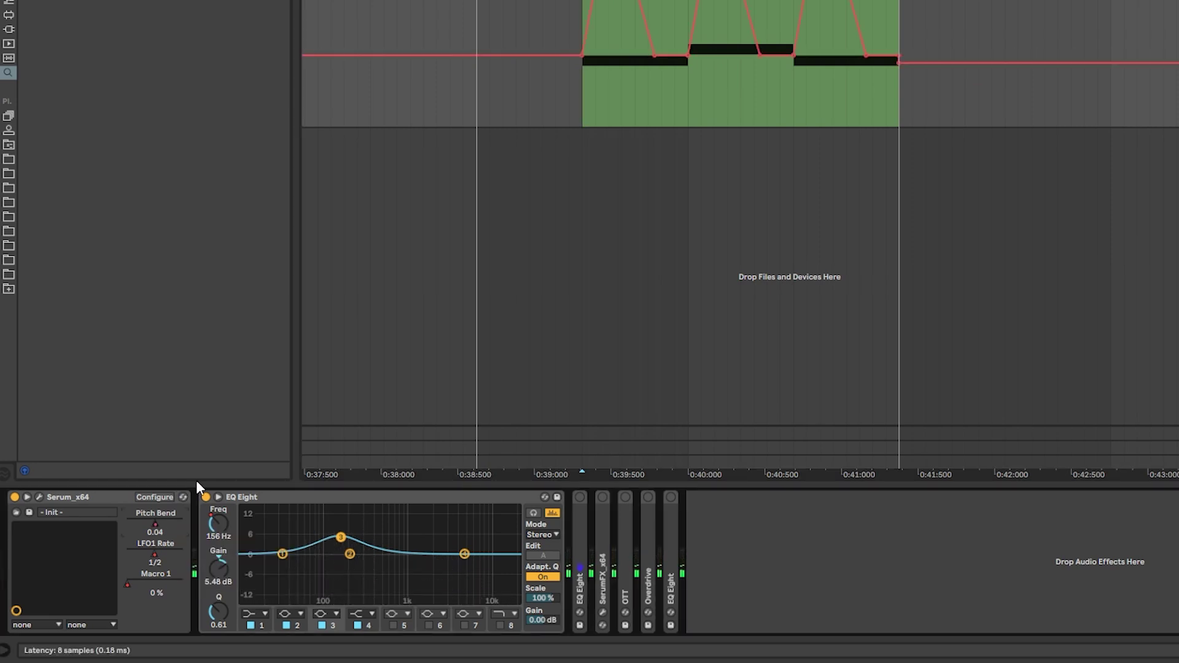
{"action": "key", "text": "space"}
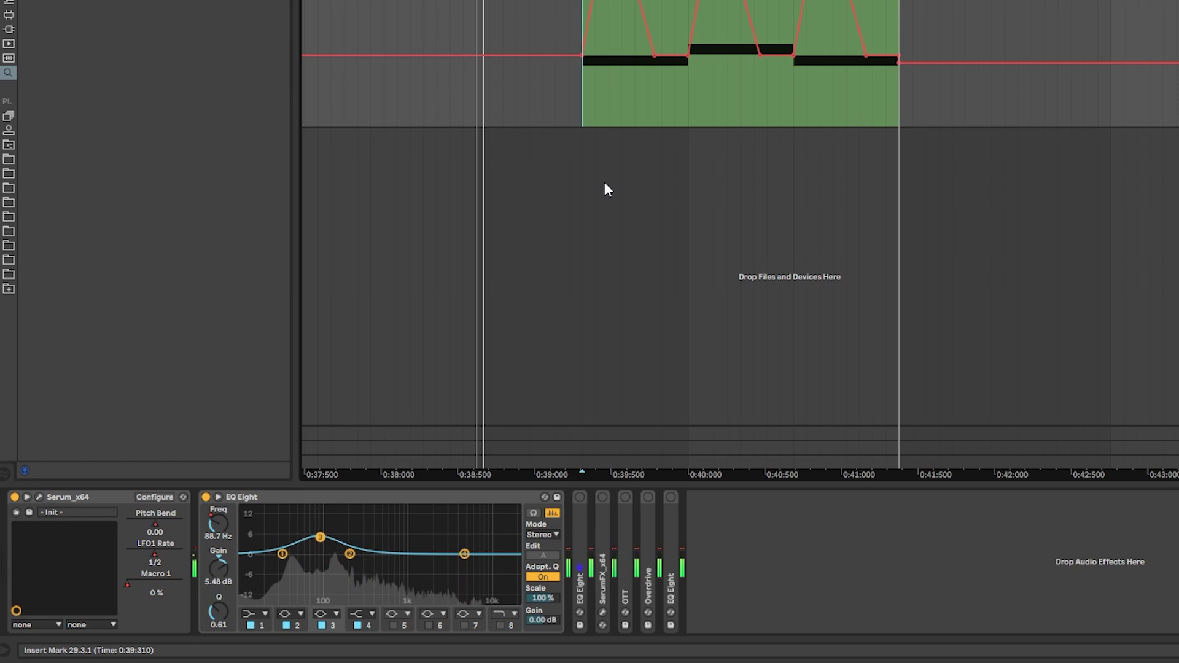
- Expand the second EQ Eight, lower its band 3 boost, and set band 4 to 6.96 kHz with 12.0 dB gain during playback
{"action": "double_click", "coordinate": [578, 525]}
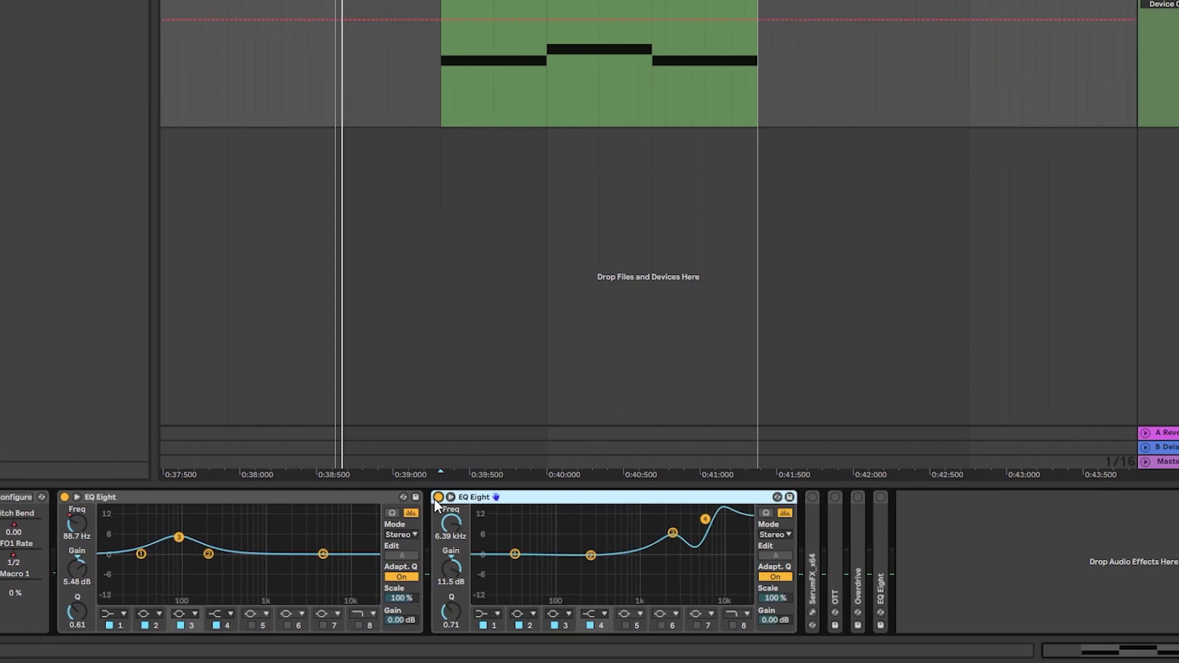
{"action": "left_click", "coordinate": [613, 532]}
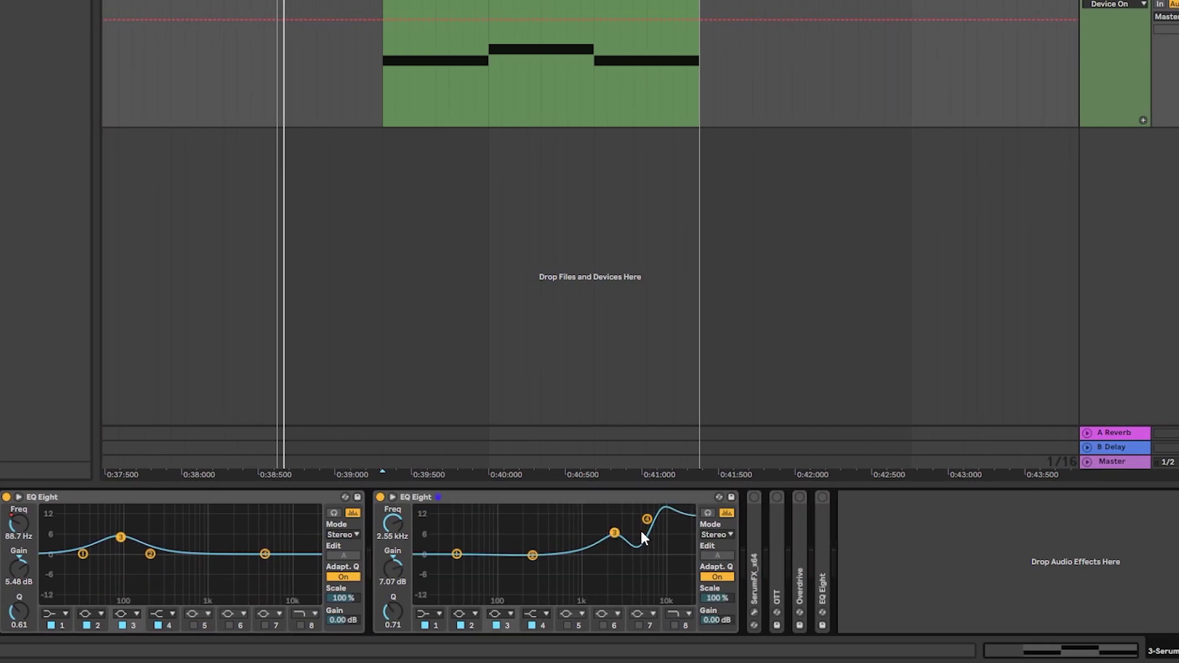
{"action": "key", "text": "space"}
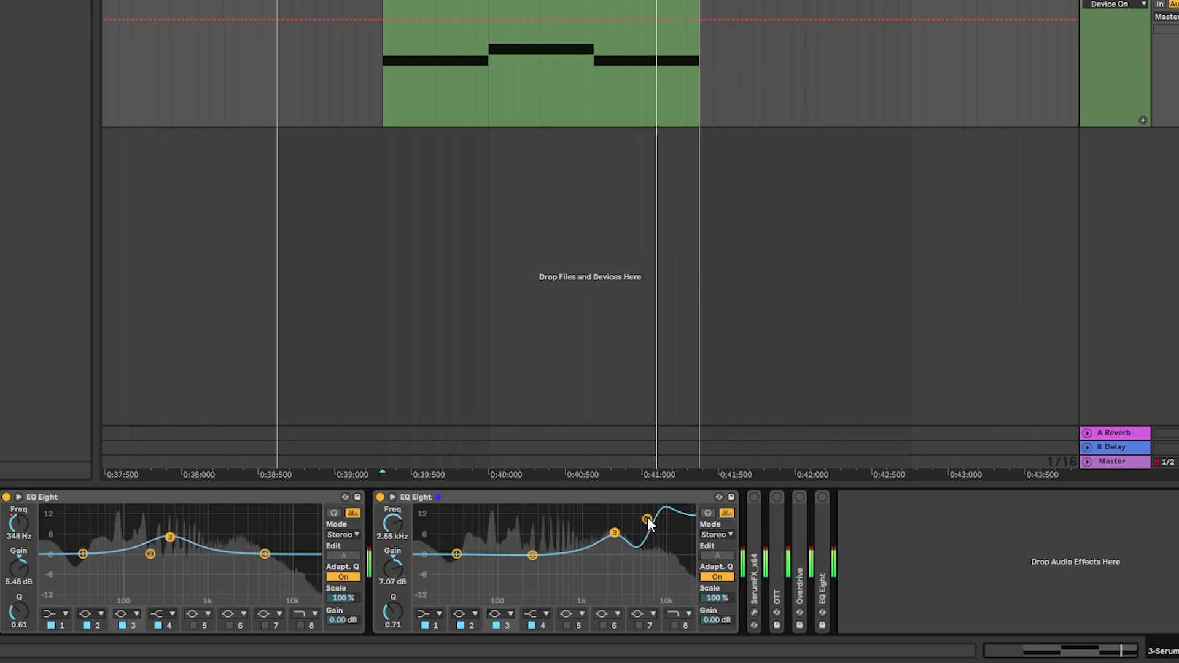
{"action": "key", "text": "space"}
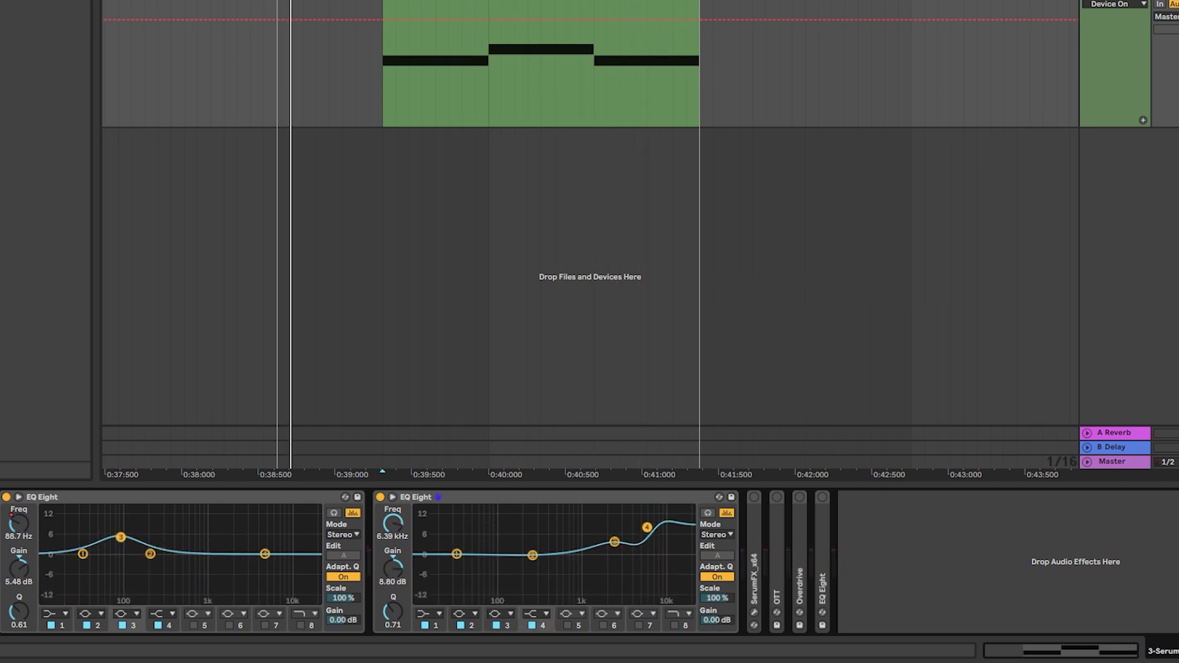
{"action": "key", "text": "space"}
{"action": "left_click_drag", "start_coordinate": [647, 526], "coordinate": [649, 518]}
{"action": "key", "text": "space"}
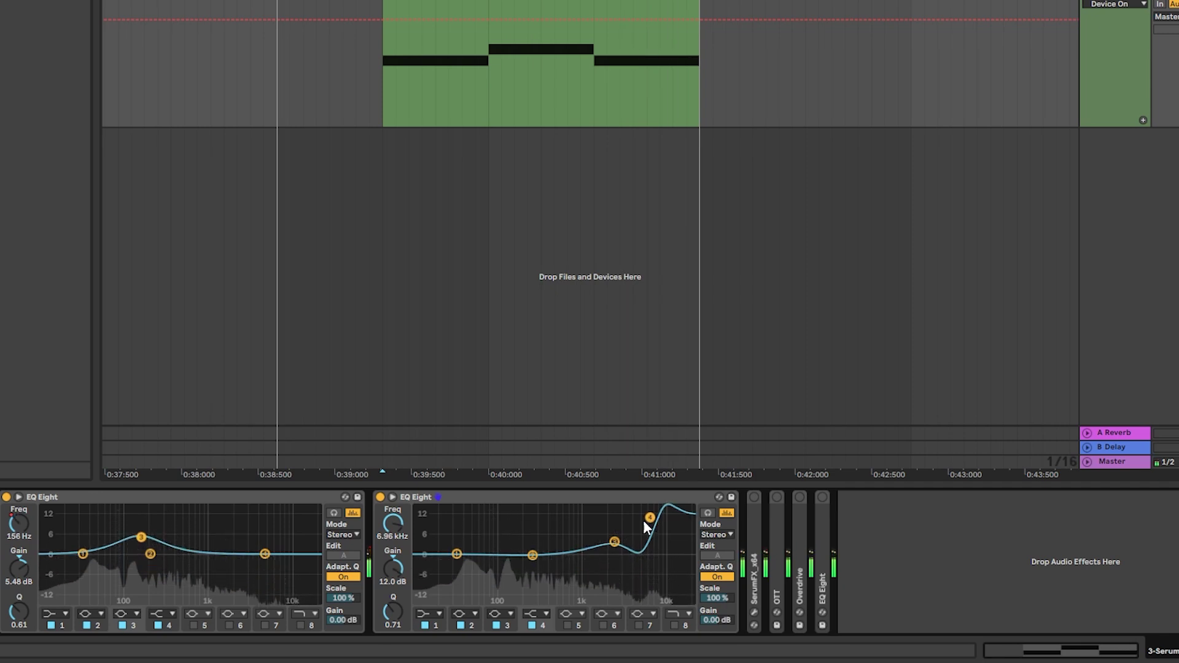
- Open the SerumFX plug-in and compare the sound with its Phs 48+ filter bypassed and enabled
{"action": "double_click", "coordinate": [752, 528]}
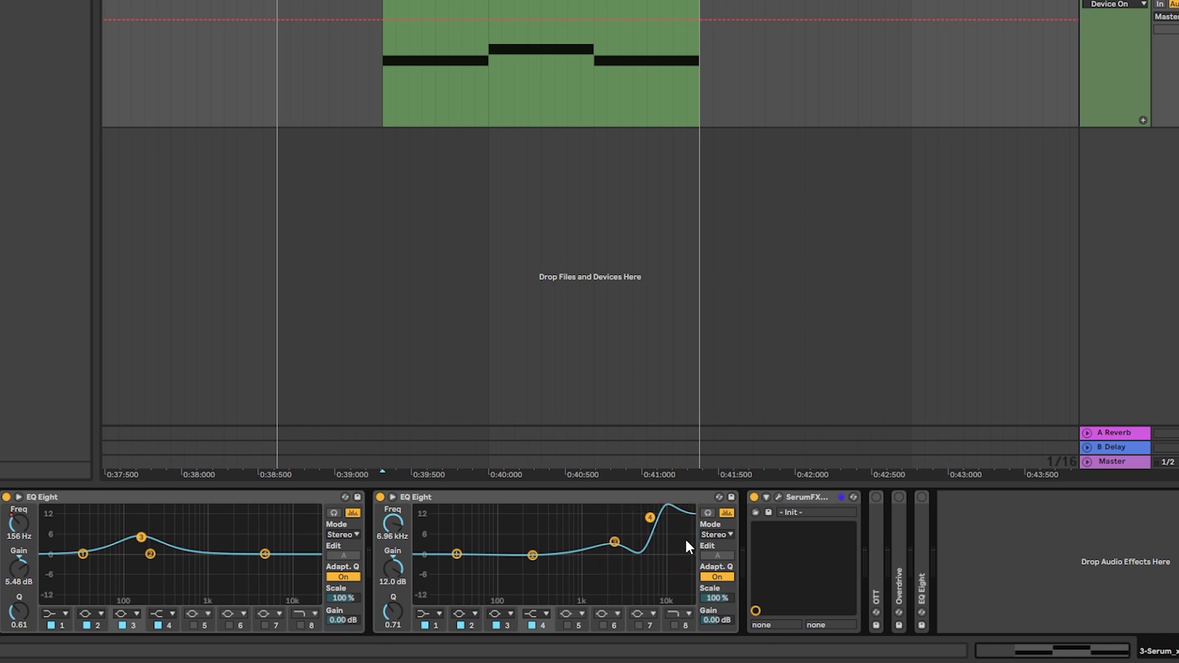
{"action": "key", "text": "ctrl+alt+p"}
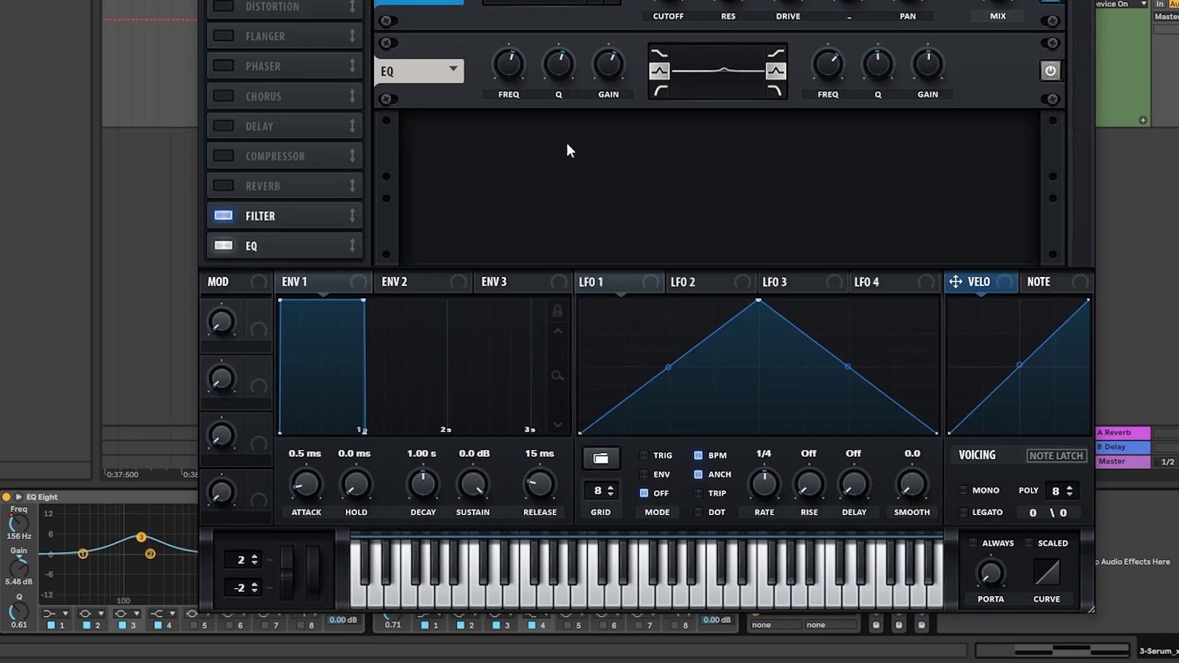
{"action": "left_click_drag", "start_coordinate": [646, 1], "coordinate": [576, 1]}
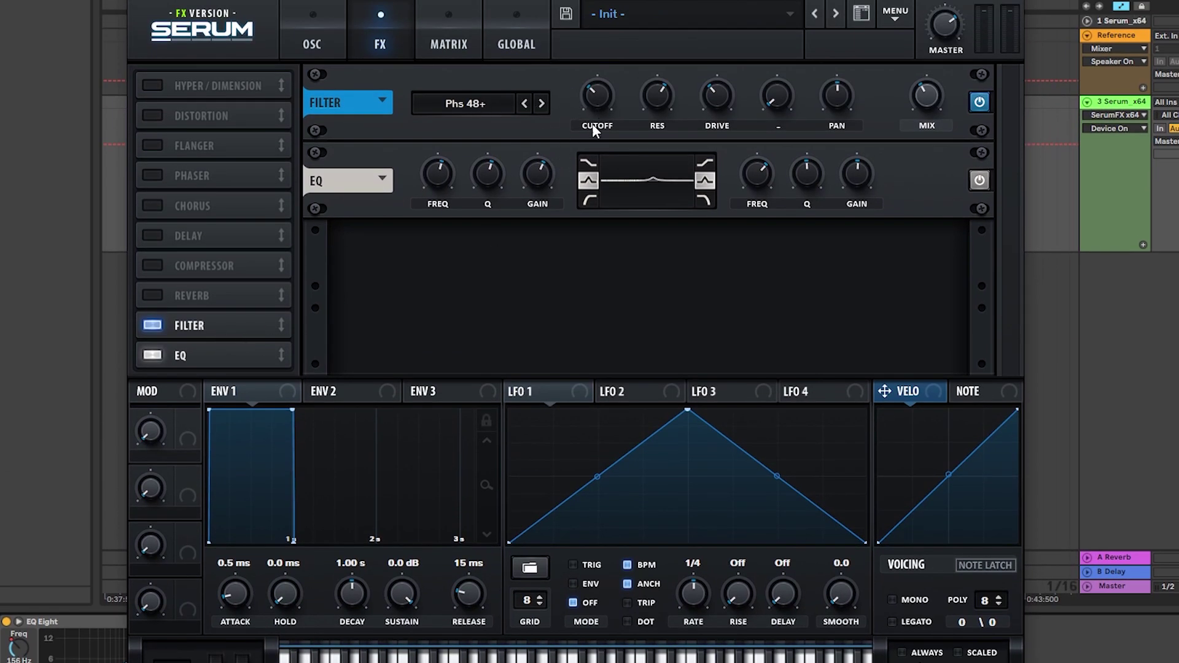
{"action": "left_click", "coordinate": [979, 102]}
{"action": "left_click", "coordinate": [979, 102]}
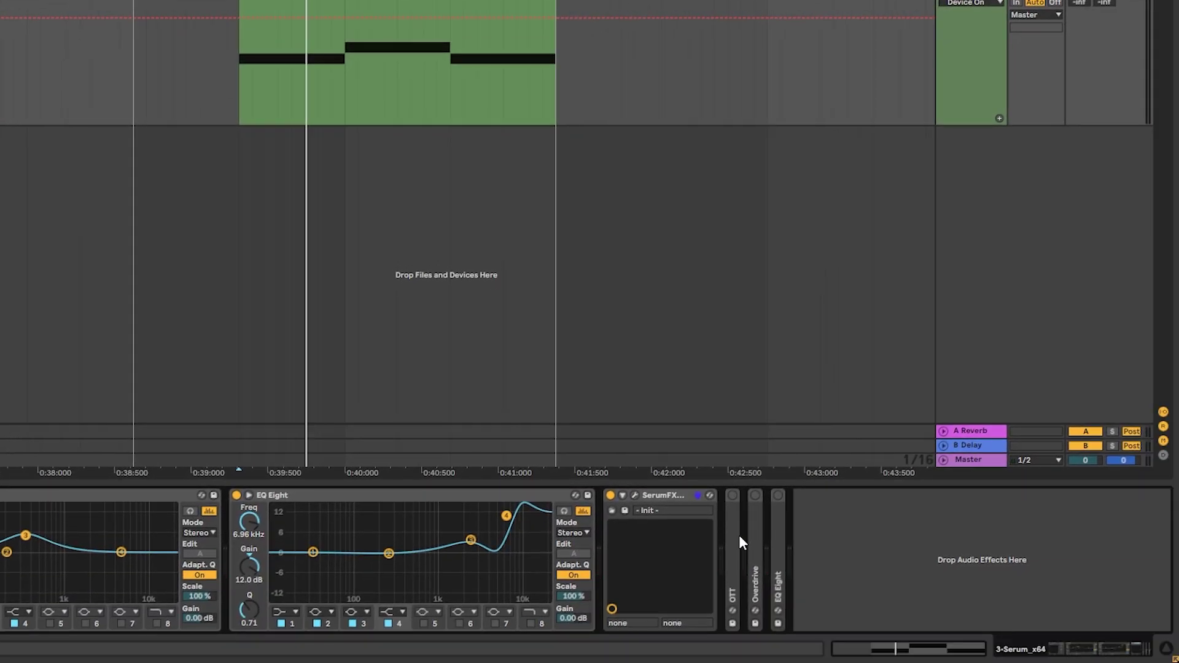
- Expand the OTT device and play the clip to audition its Time and Amount settings
{"action": "left_click_drag", "start_coordinate": [739, 535], "coordinate": [746, 505]}
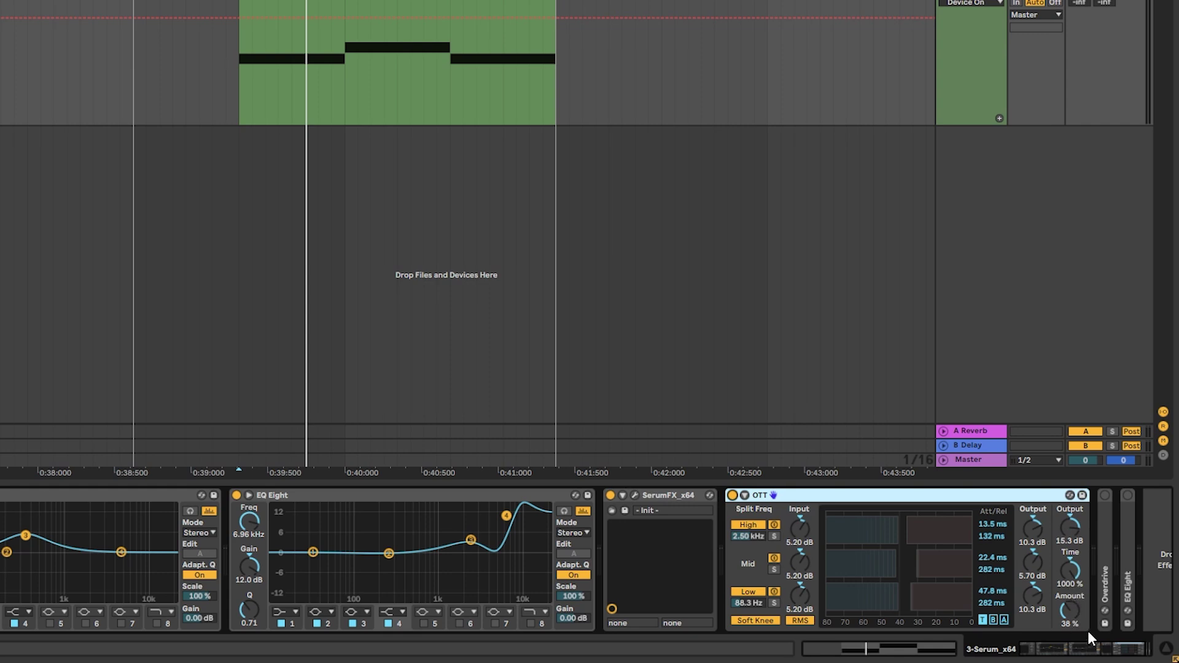
{"action": "key", "text": "space"}
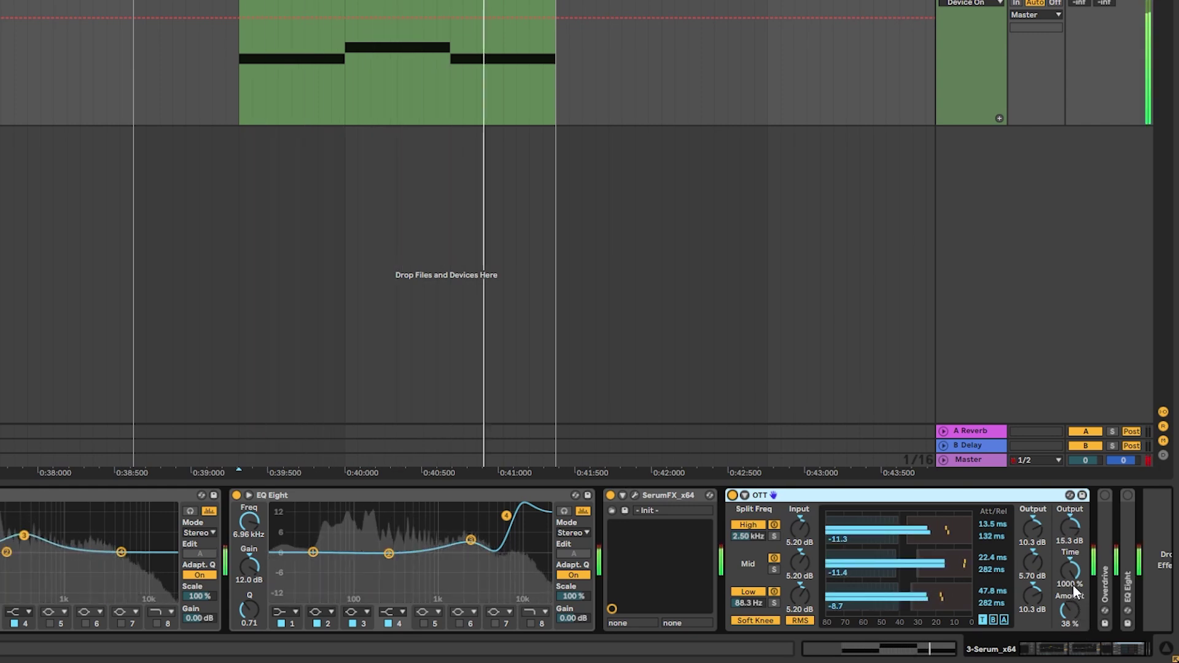
{"action": "key", "text": "space"}
{"action": "mouse_move", "coordinate": [1069, 575]}
{"action": "left_mouse_down"}
{"action": "mouse_move", "coordinate": [1069, 608]}
{"action": "mouse_move", "coordinate": [1077, 569]}
{"action": "left_mouse_up"}
{"action": "key", "text": "space"}
{"action": "key", "text": "space"}
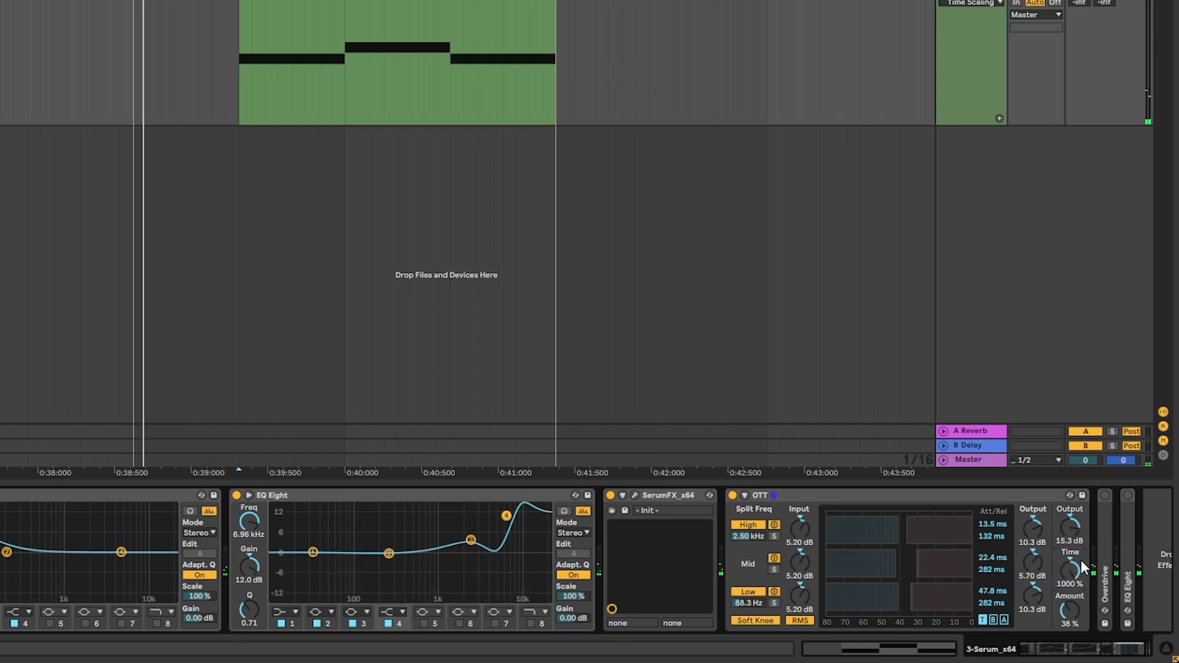
- Expand the Overdrive and the last EQ Eight in the bass track's device chain to review their settings
{"action": "left_click_drag", "start_coordinate": [1090, 649], "coordinate": [1108, 649]}
{"action": "double_click", "coordinate": [1059, 552]}
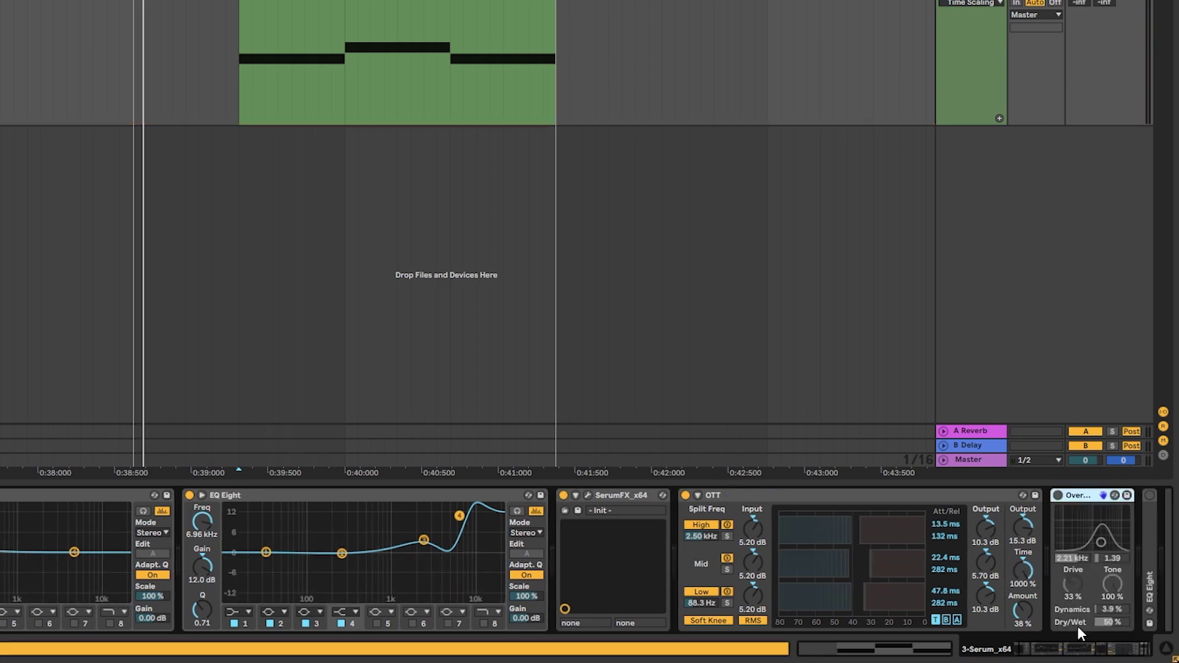
{"action": "scroll", "coordinate": [1118, 645], "scroll_direction": "right", "scroll_amount": 3}
{"action": "double_click", "coordinate": [1080, 552]}
{"action": "left_click", "coordinate": [1131, 646]}
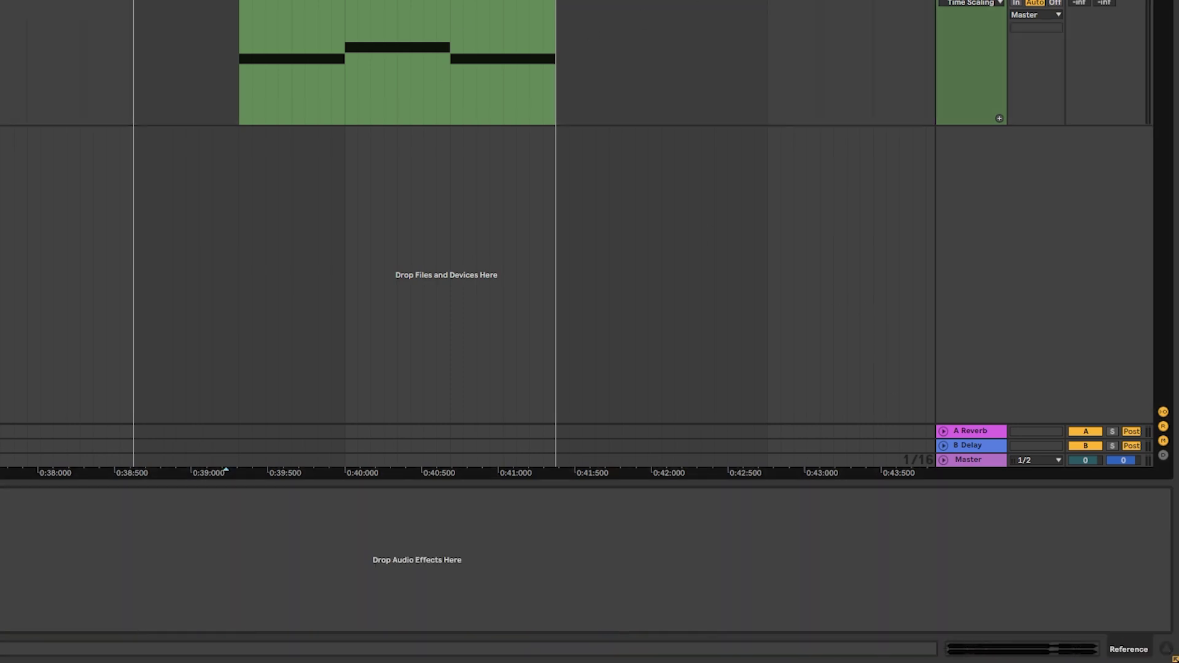
- Play the reference and the Serum bass track to compare their sound
{"action": "key", "text": "space"}
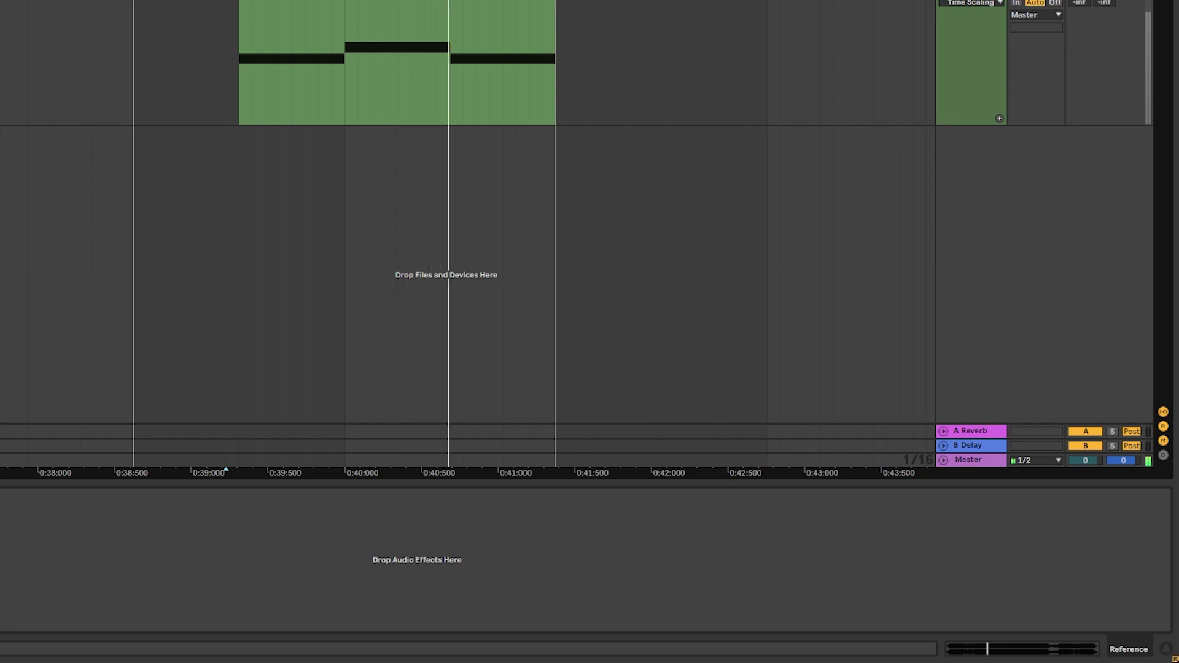
{"action": "left_click", "coordinate": [958, 86]}
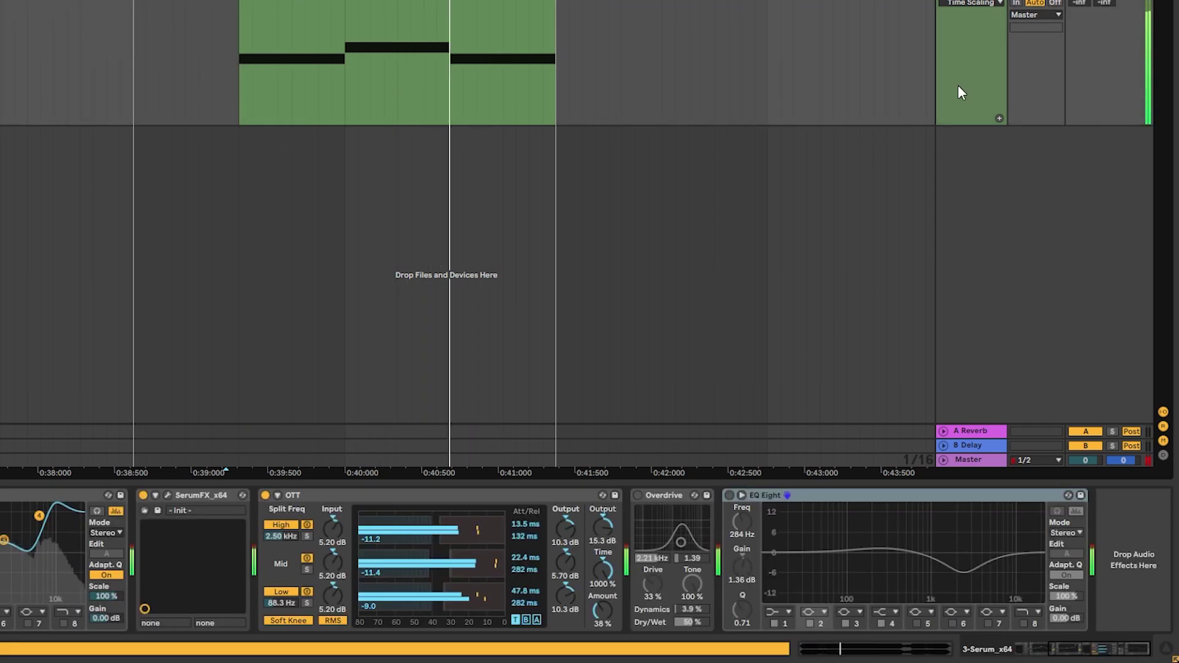
{"action": "key", "text": "space"}
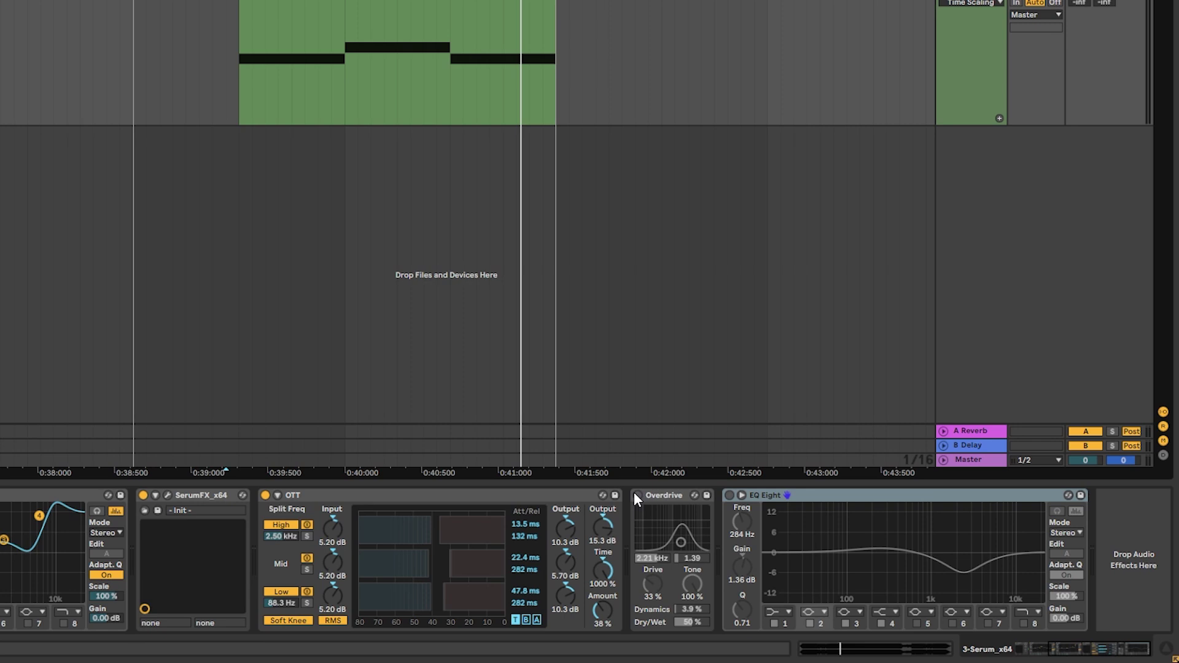
- Enable the Overdrive on the bass track and sweep its band down to about 300 Hz with a width of 1.74 during playback
{"action": "left_click", "coordinate": [636, 494]}
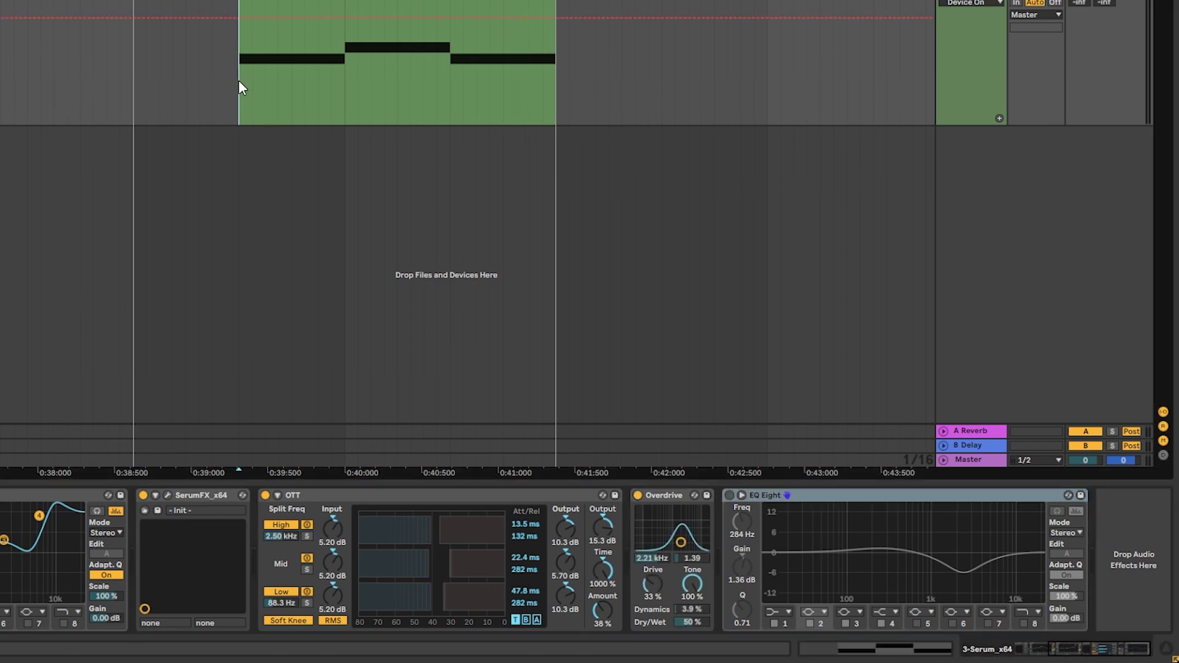
{"action": "key", "text": "space"}
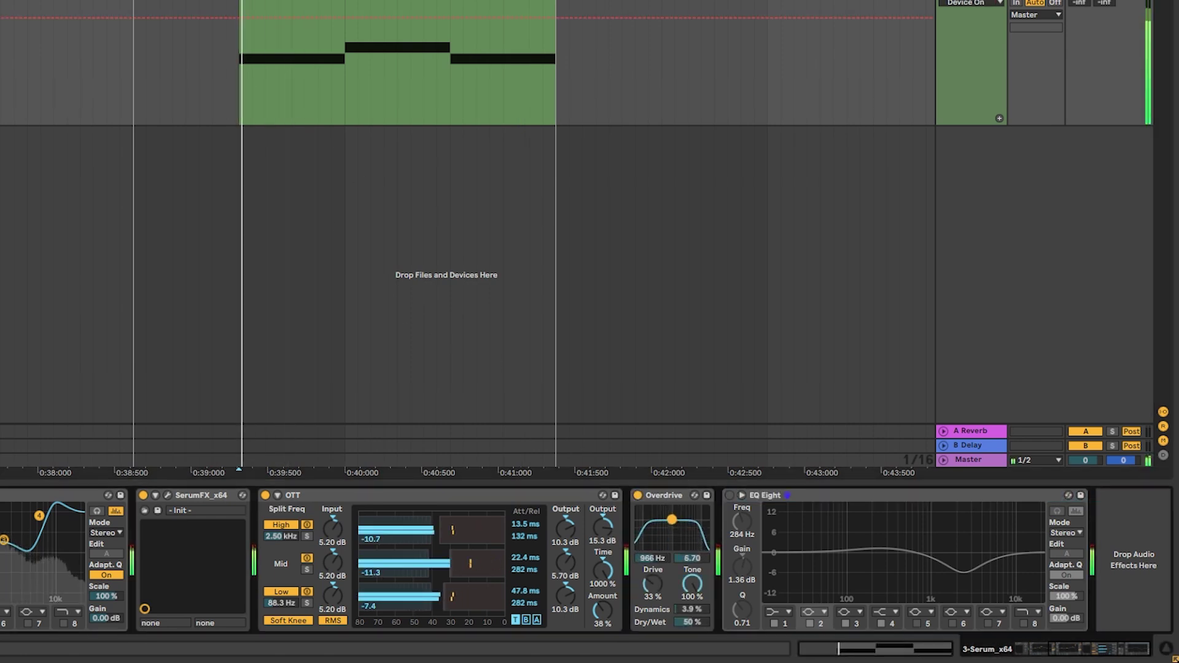
{"action": "left_click_drag", "start_coordinate": [671, 519], "coordinate": [662, 532]}
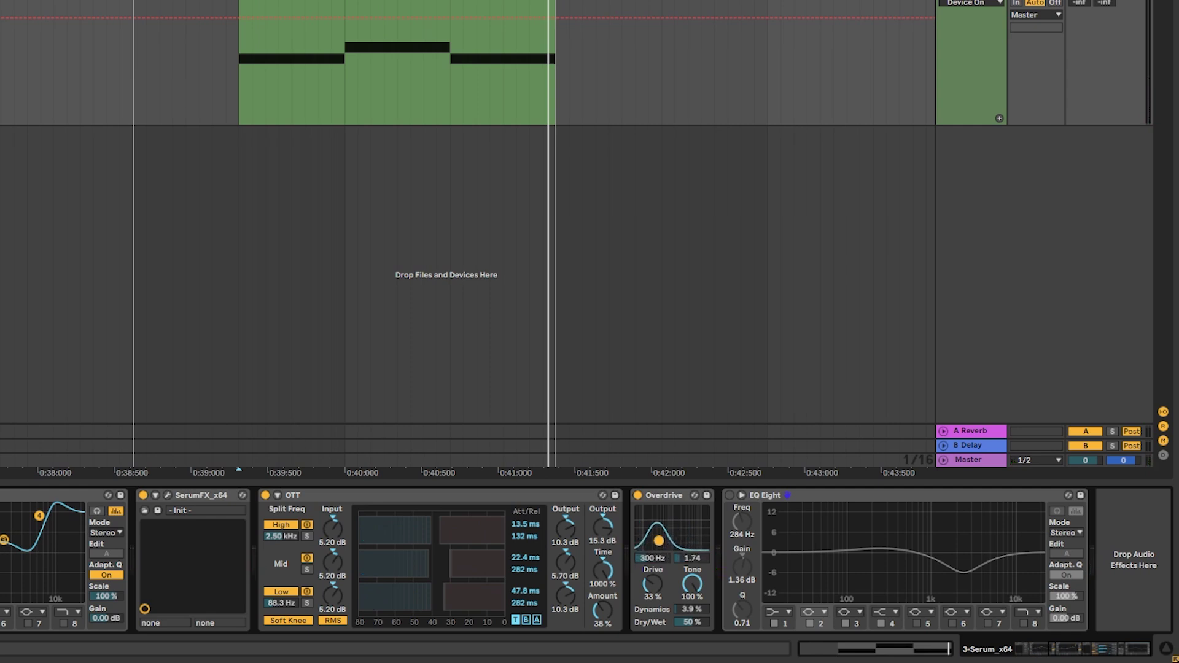
{"action": "key", "text": "space"}
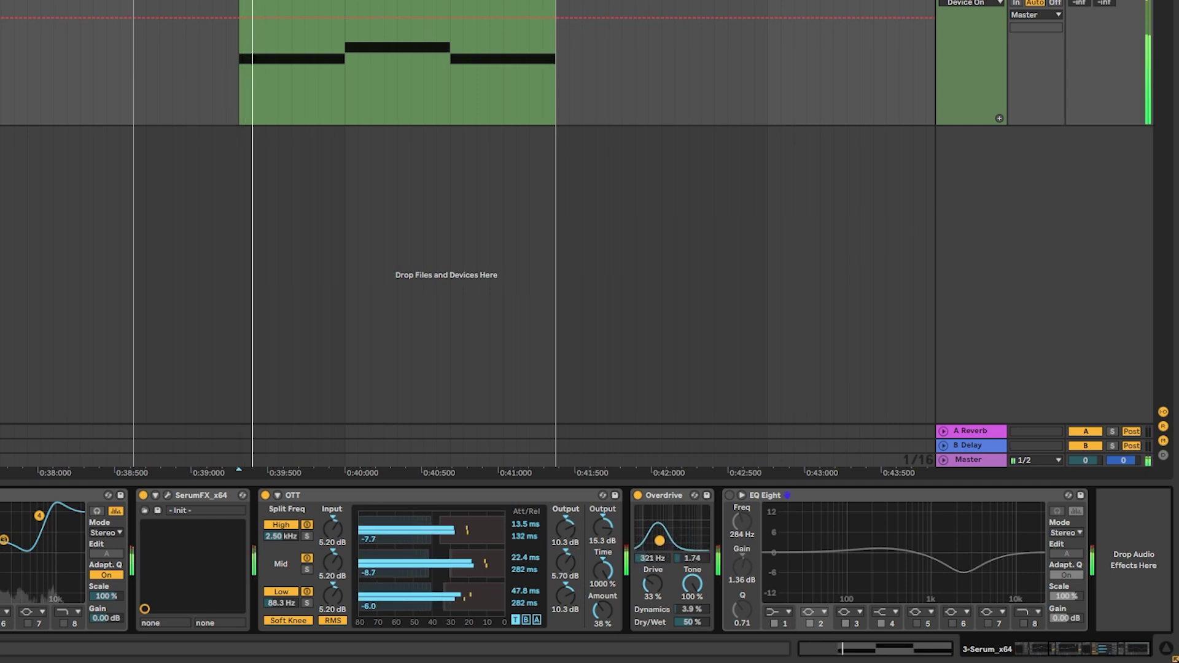
- Enable the last EQ Eight, lower band 2 slightly, and set band 3 to 2.25 kHz with 0.87 dB gain during playback
{"action": "left_click", "coordinate": [729, 495]}
{"action": "key", "text": "space"}
{"action": "left_click_drag", "start_coordinate": [988, 552], "coordinate": [960, 557]}
{"action": "key", "text": "space"}
{"action": "key", "text": "space"}
{"action": "left_click_drag", "start_coordinate": [885, 548], "coordinate": [886, 556]}
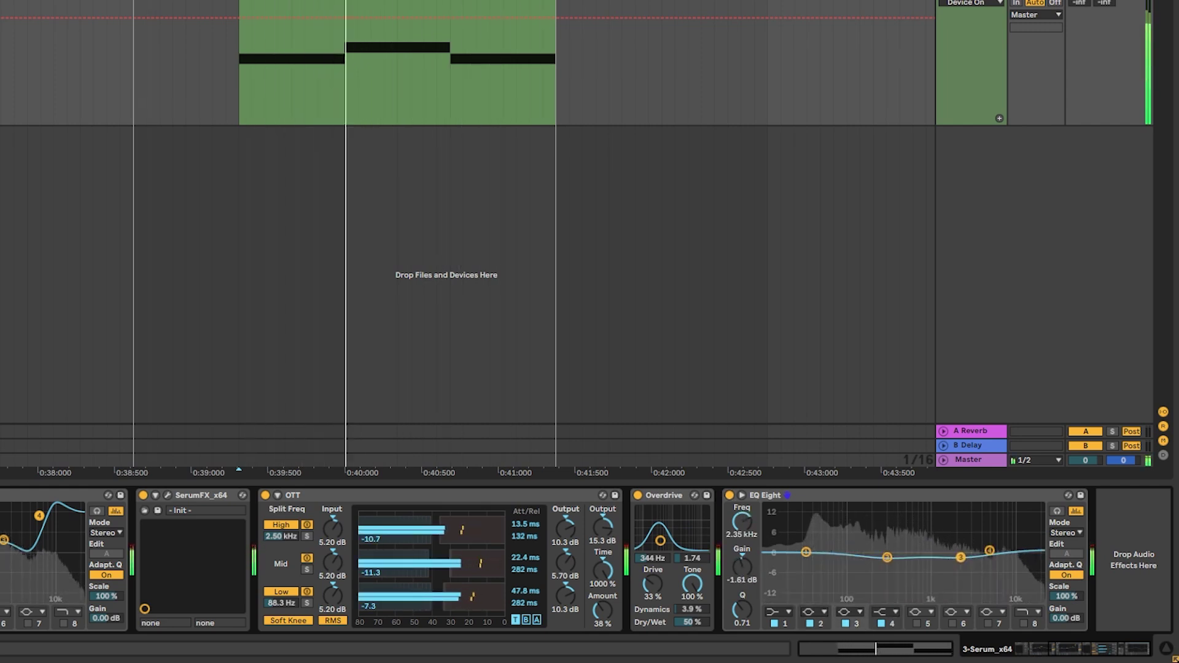
{"action": "left_click_drag", "start_coordinate": [961, 557], "coordinate": [959, 549]}
- Solo the Serum bass track and set the Overdrive to about 1.5 kHz, width 1.03 and 0.0 % Dynamics, with a lower Dry/Wet
{"action": "key", "text": "space"}
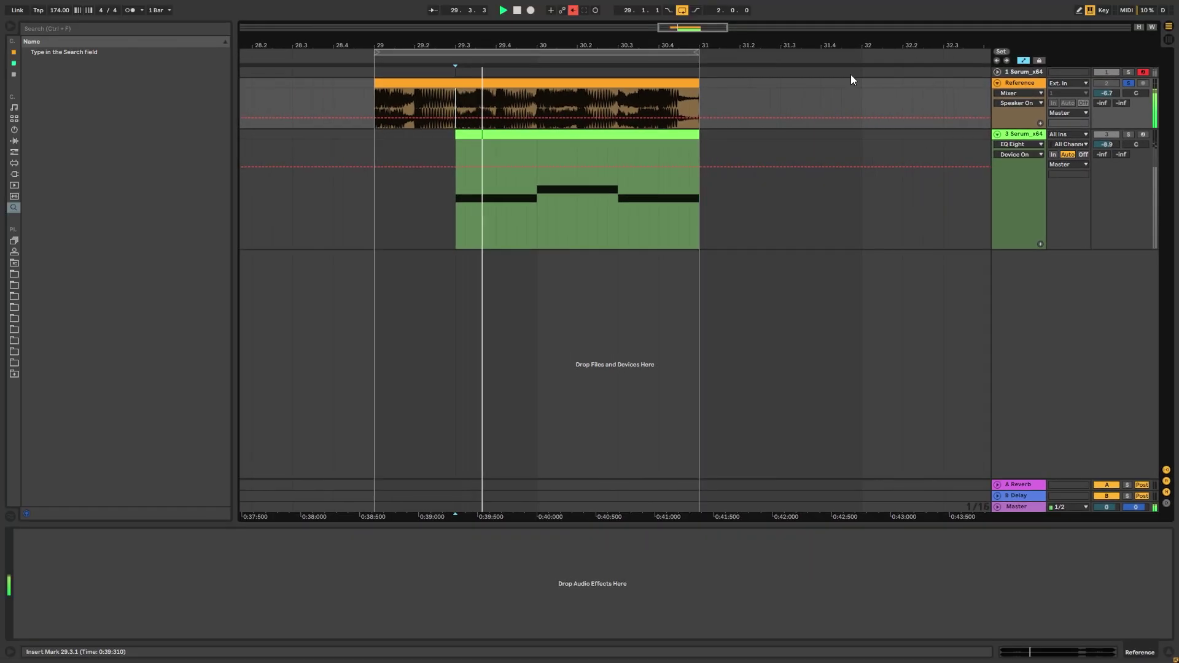
{"action": "left_click", "coordinate": [1128, 134]}
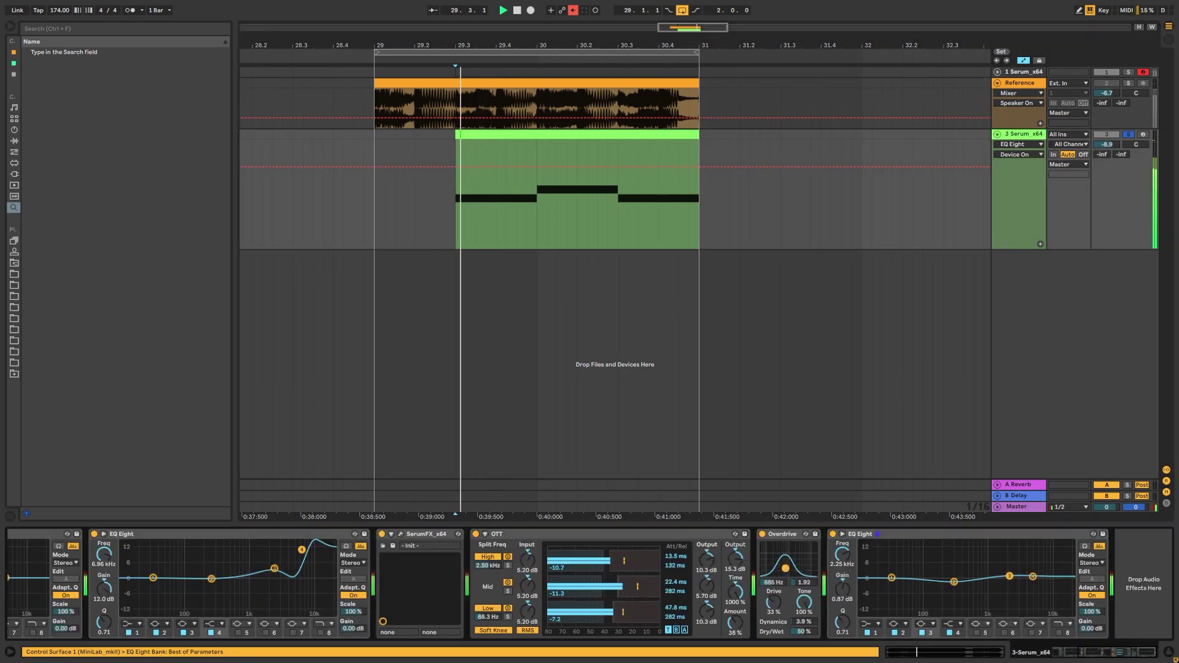
{"action": "left_click_drag", "start_coordinate": [779, 568], "coordinate": [784, 567]}
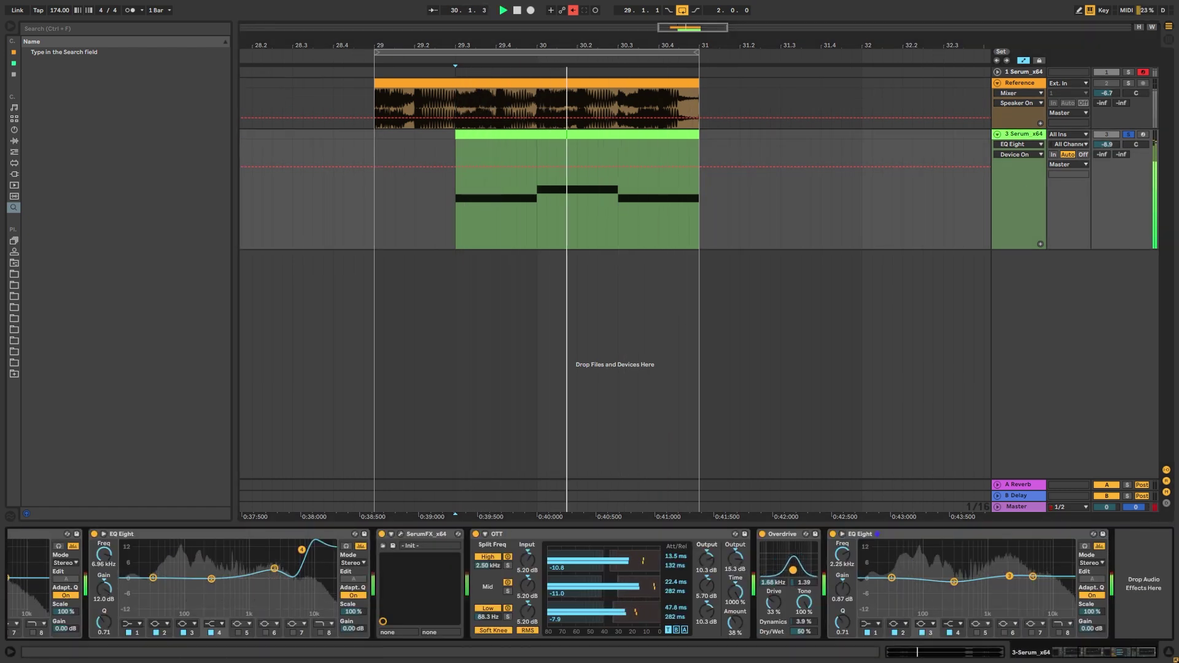
{"action": "key", "text": "space"}
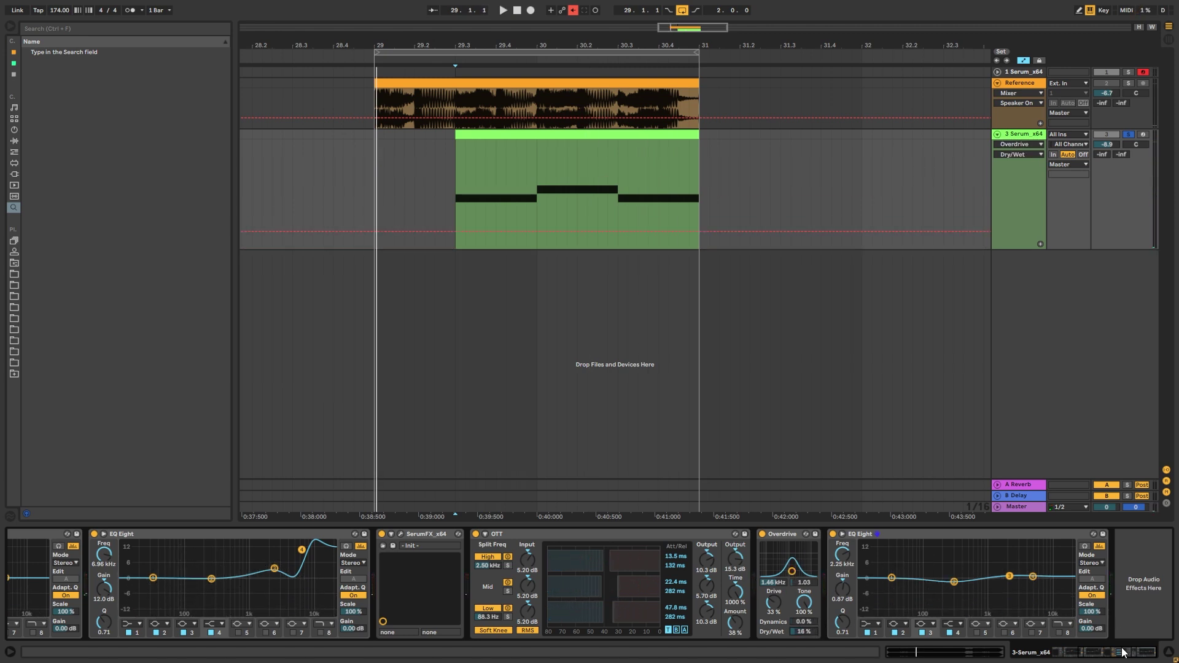
- Open the bass track's Serum instrument and advance oscillator A's wavetable from Monster 4 to Monster 7 [SL], auditioning the alternatives
{"action": "left_click_drag", "start_coordinate": [1121, 650], "coordinate": [964, 653]}
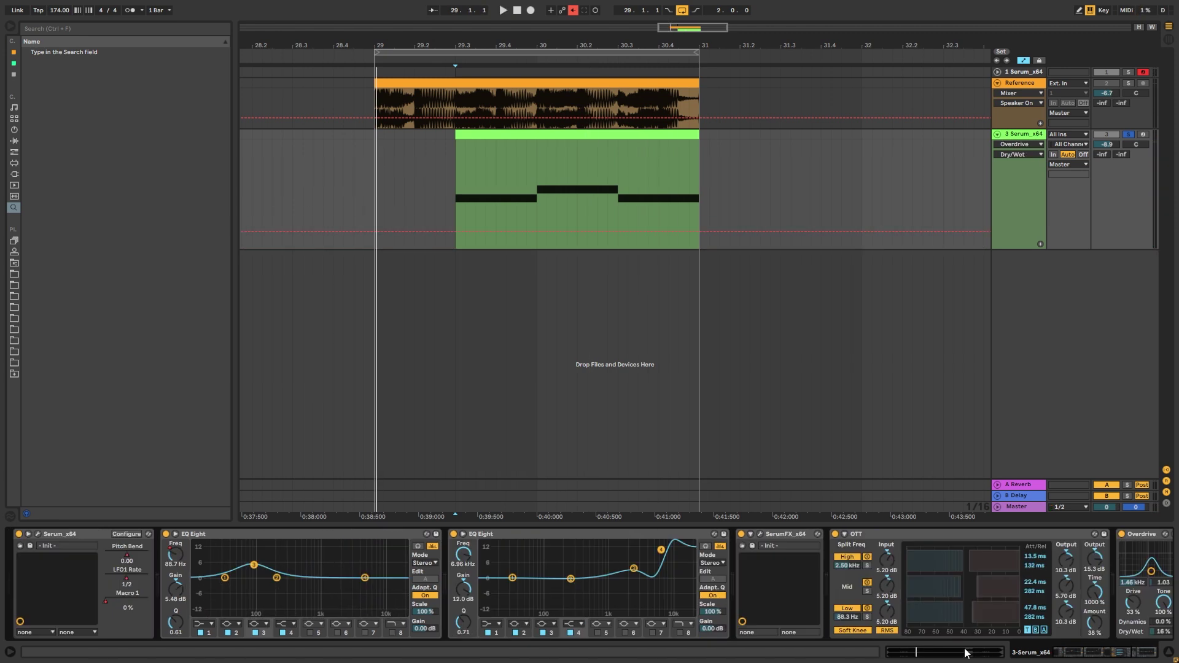
{"action": "left_click", "coordinate": [458, 202]}
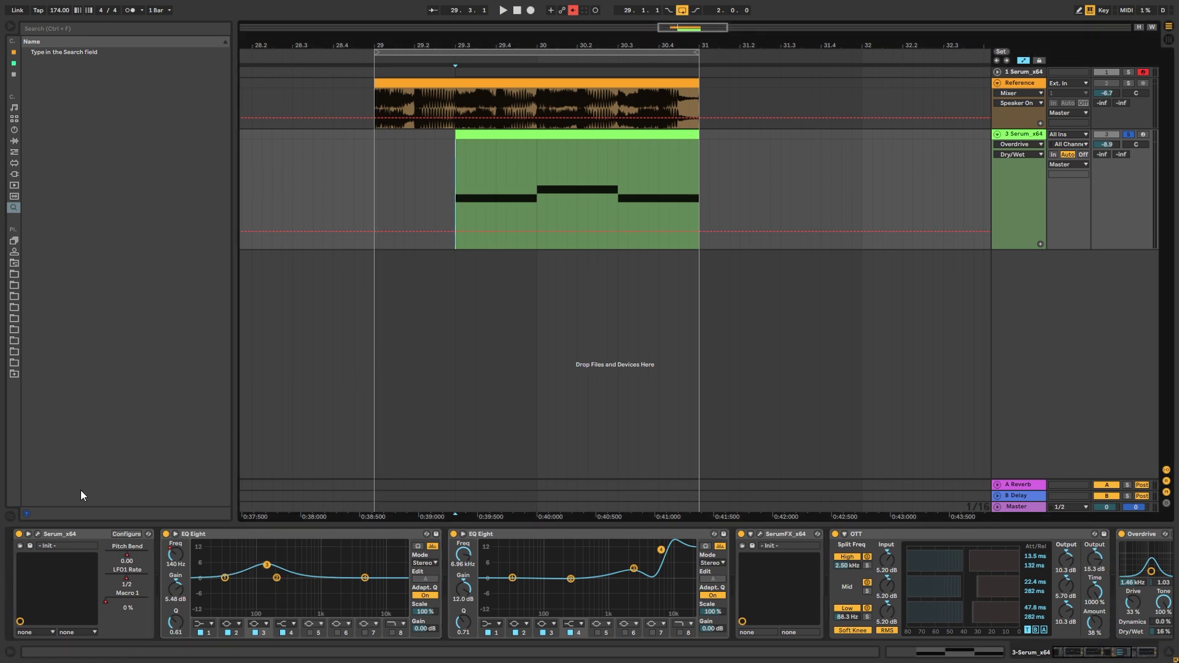
{"action": "left_click", "coordinate": [38, 534]}
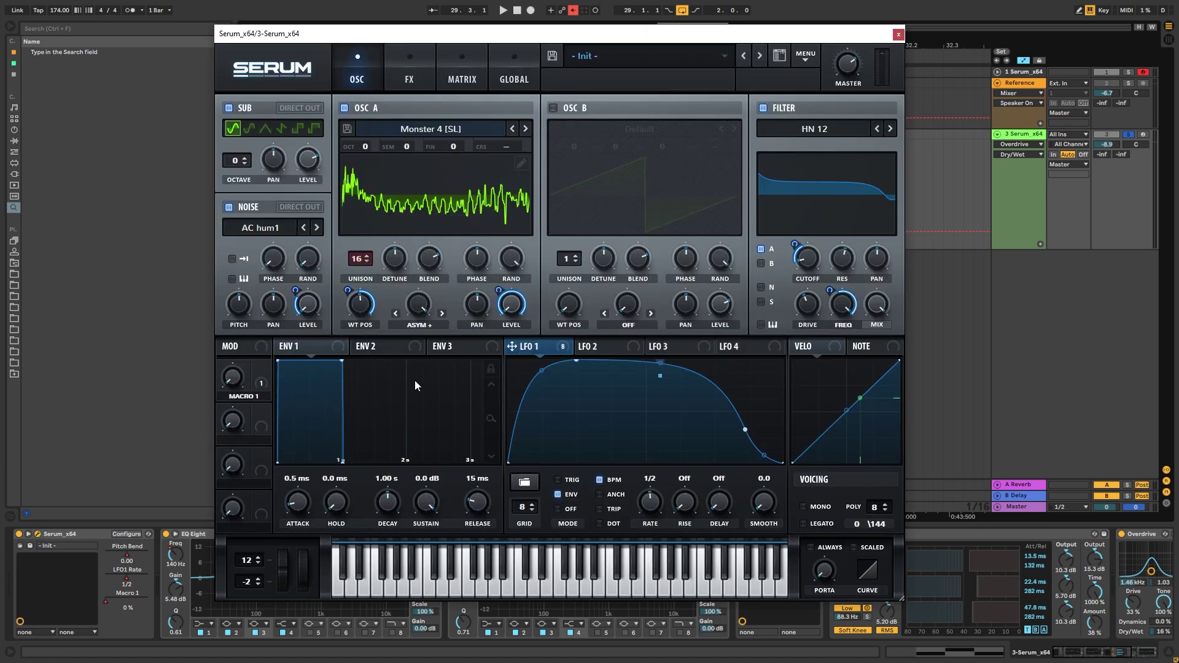
{"action": "left_click", "coordinate": [526, 130]}
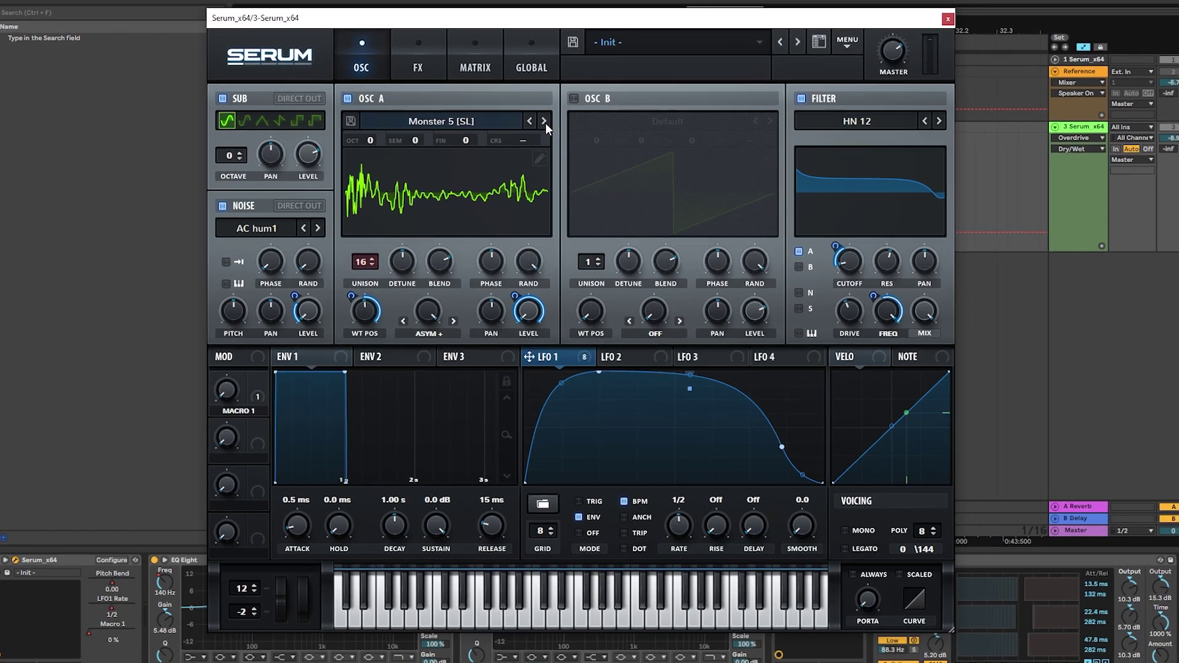
{"action": "left_click", "coordinate": [579, 107]}
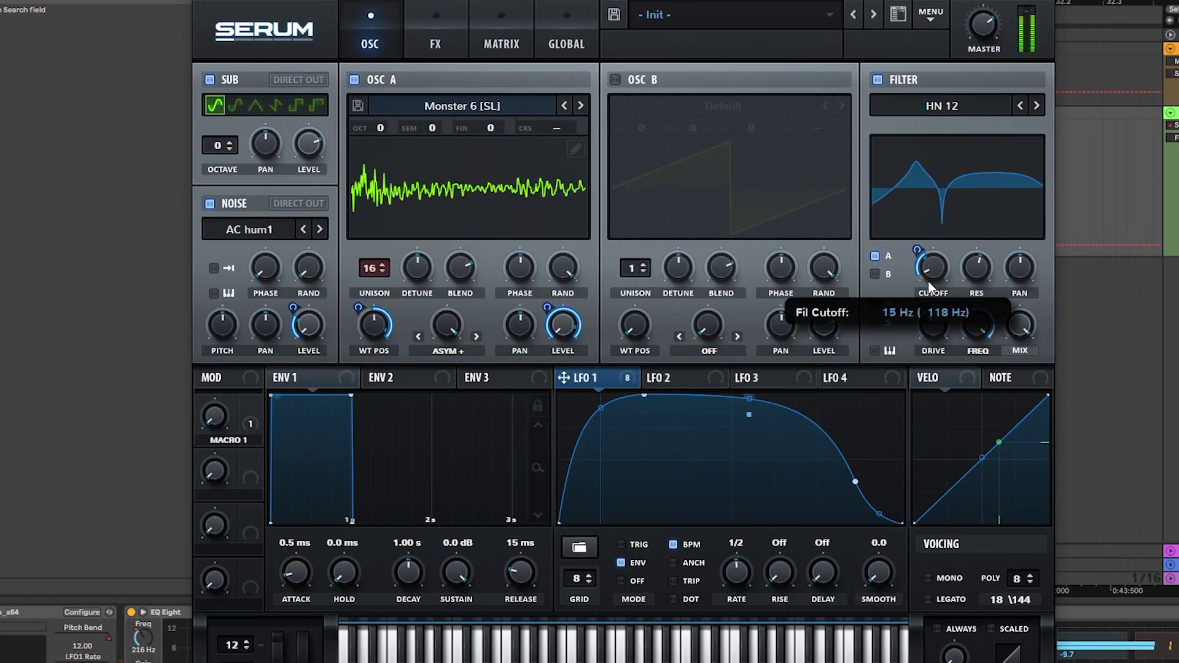
{"action": "left_click", "coordinate": [581, 106]}
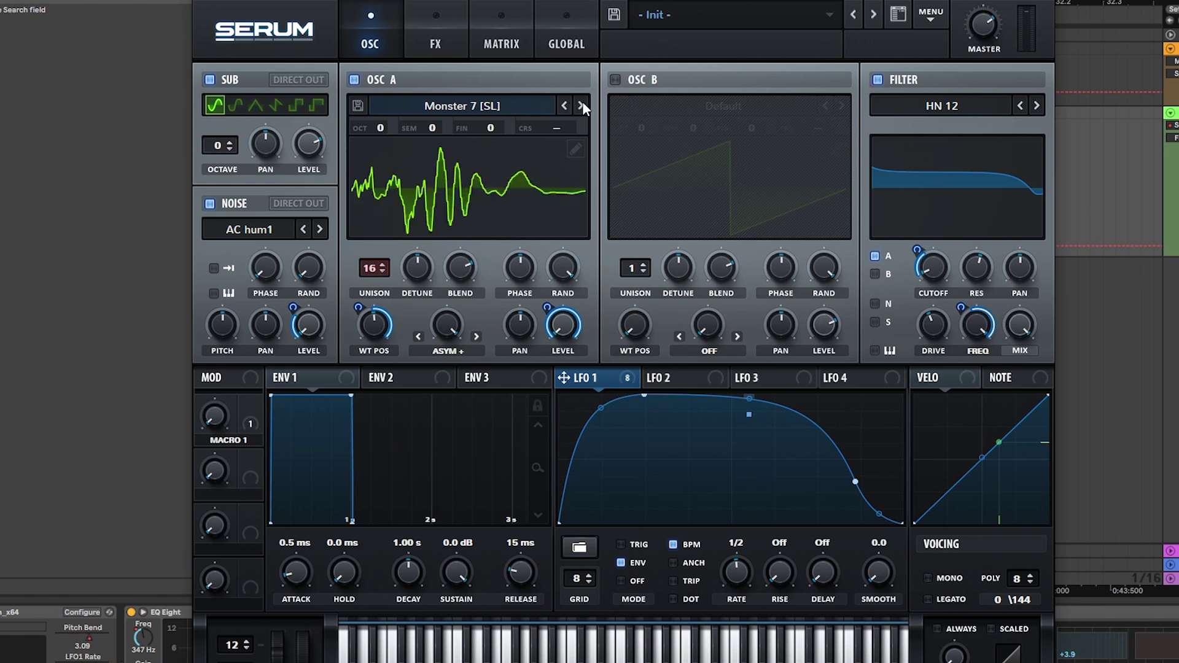
- Adjust Serum's filter cutoff and oscillator A's Asym + warp amount, and close the plug-in window
{"action": "mouse_move", "coordinate": [938, 261]}
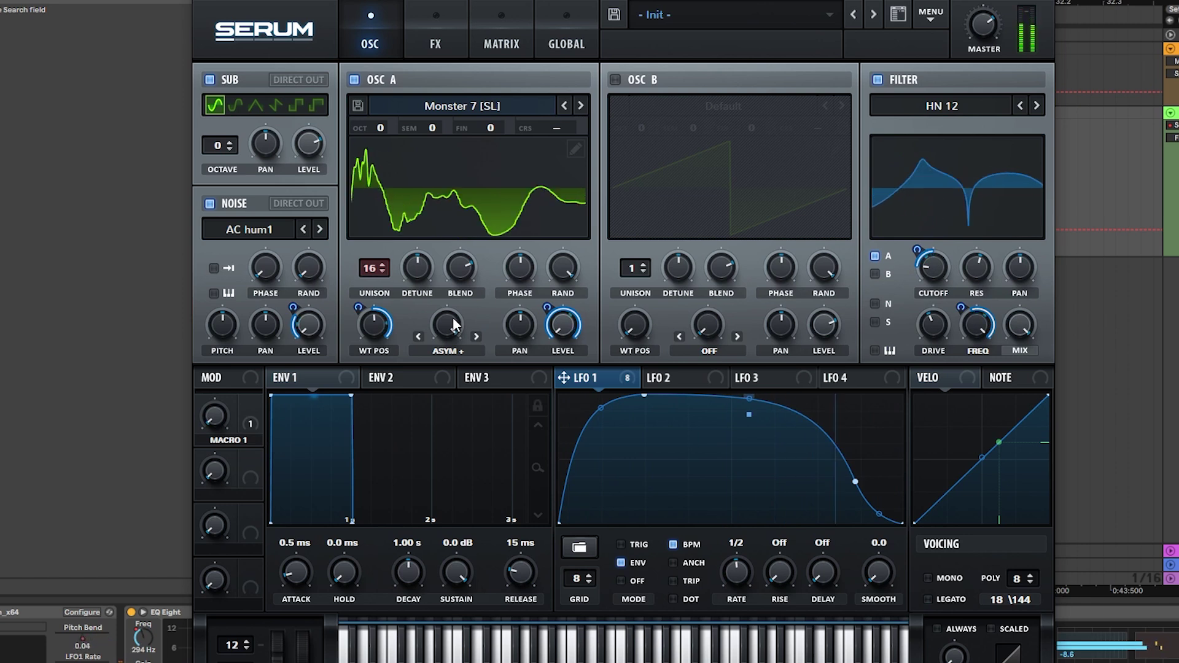
{"action": "left_click_drag", "start_coordinate": [440, 400], "coordinate": [433, 425]}
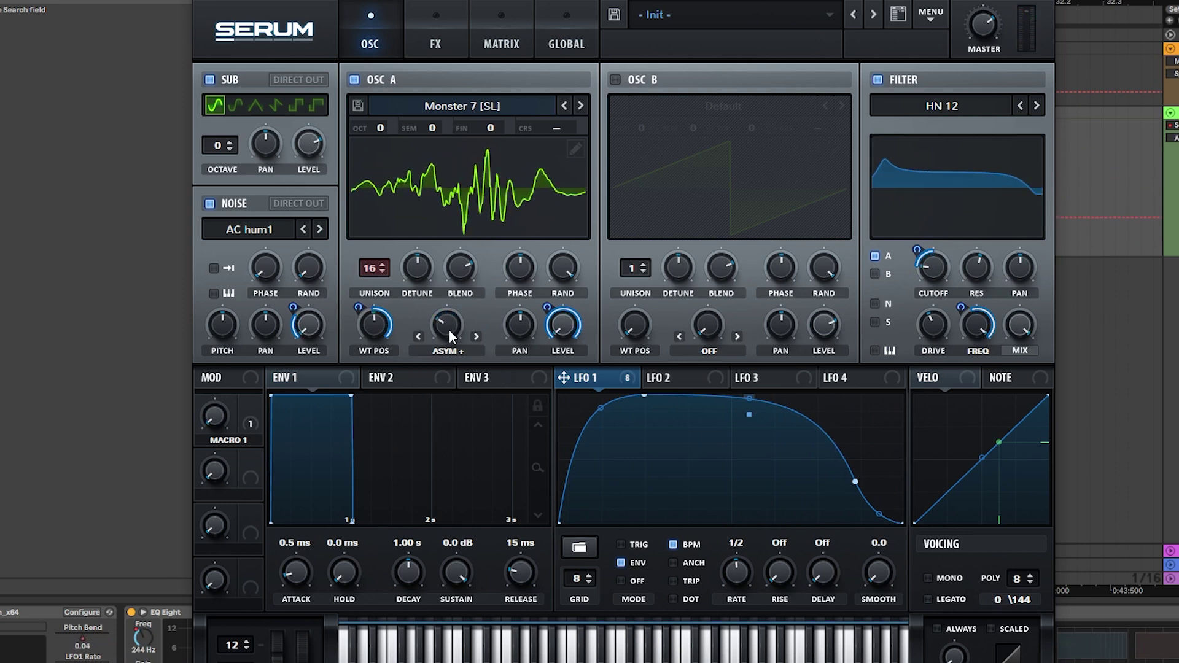
{"action": "left_click", "coordinate": [1044, 2]}
- Show Serum's Pitch Bend automation and delete the second peak point of all three bends, playing the clip from 29.3
{"action": "right_click", "coordinate": [87, 636]}
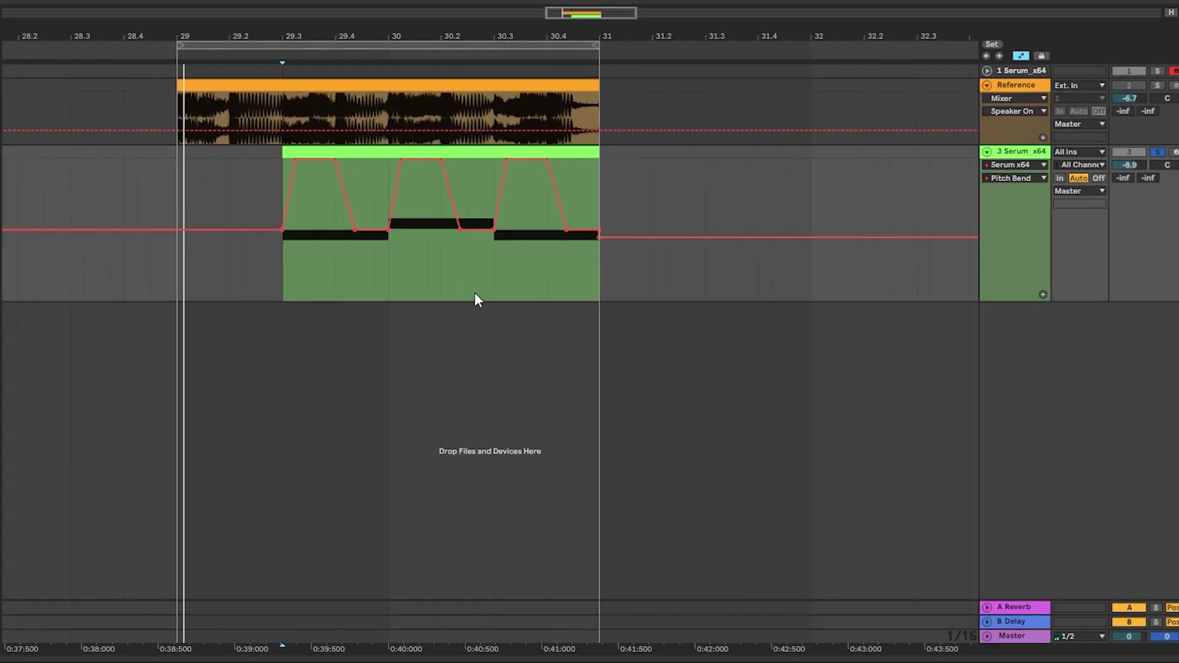
{"action": "left_click_drag", "start_coordinate": [272, 283], "coordinate": [626, 263]}
{"action": "left_click", "coordinate": [586, 263]}
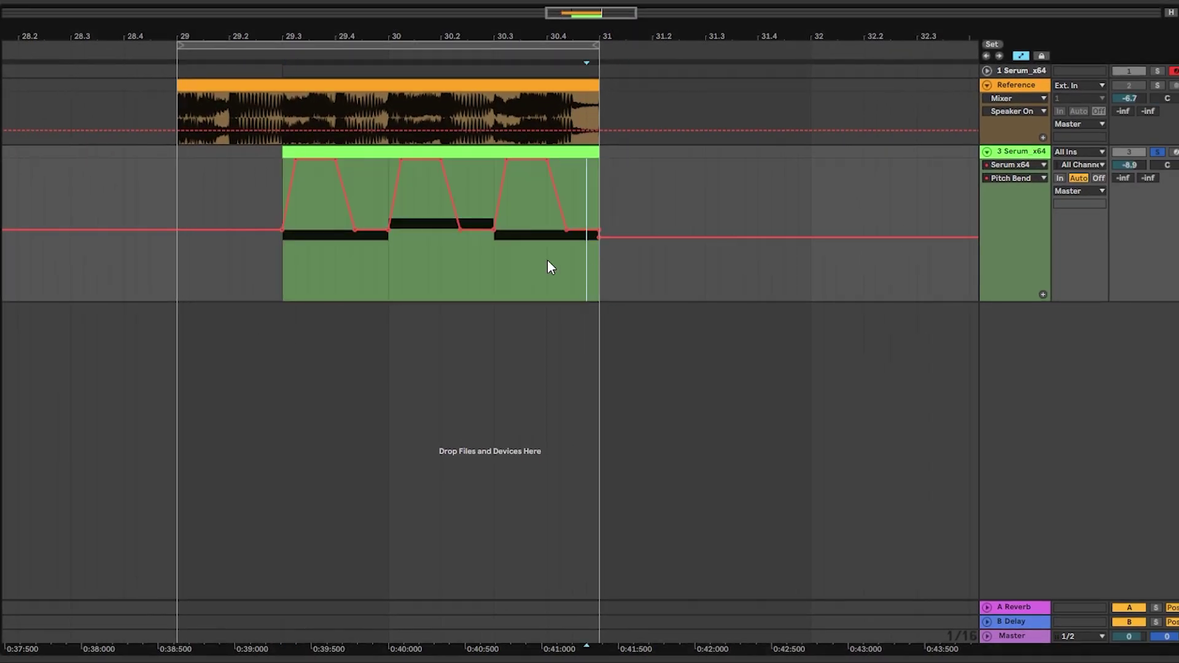
{"action": "left_click", "coordinate": [336, 161]}
{"action": "left_click", "coordinate": [440, 160]}
{"action": "left_click", "coordinate": [548, 161]}
{"action": "left_click", "coordinate": [281, 281]}
{"action": "key", "text": "space"}
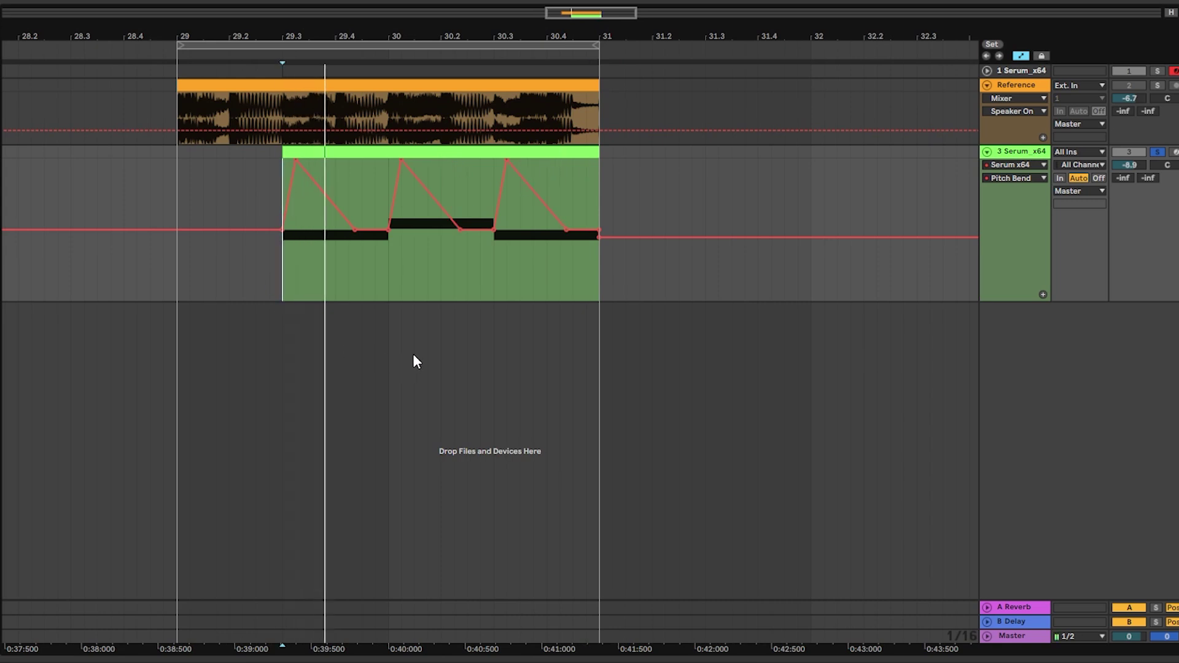
- Delete the remaining Pitch Bend peaks over the first and second notes while auditioning the clip
{"action": "left_click", "coordinate": [297, 160]}
{"action": "key", "text": "space"}
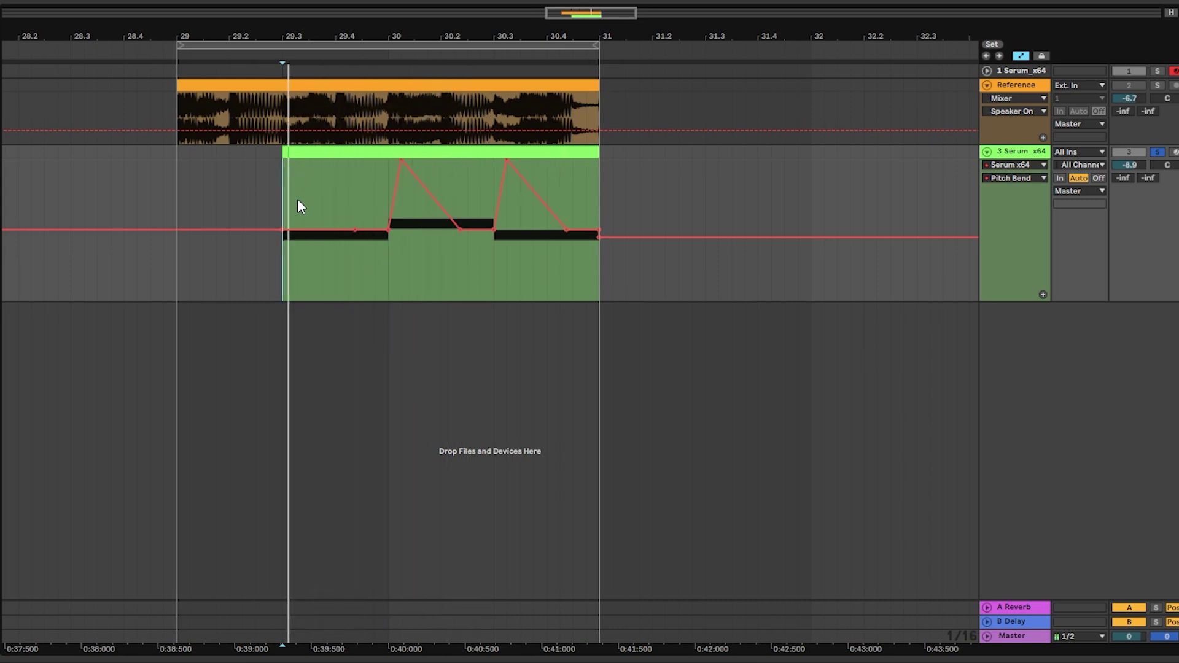
{"action": "key", "text": "space"}
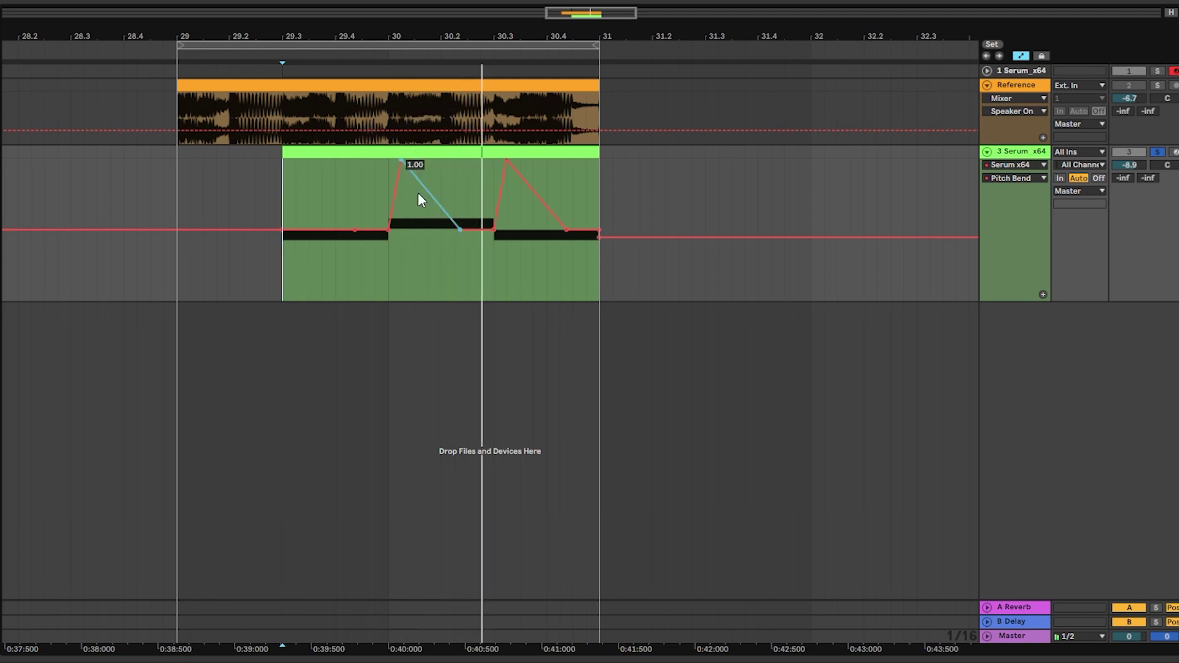
{"action": "left_click", "coordinate": [401, 163]}
{"action": "key", "text": "space"}
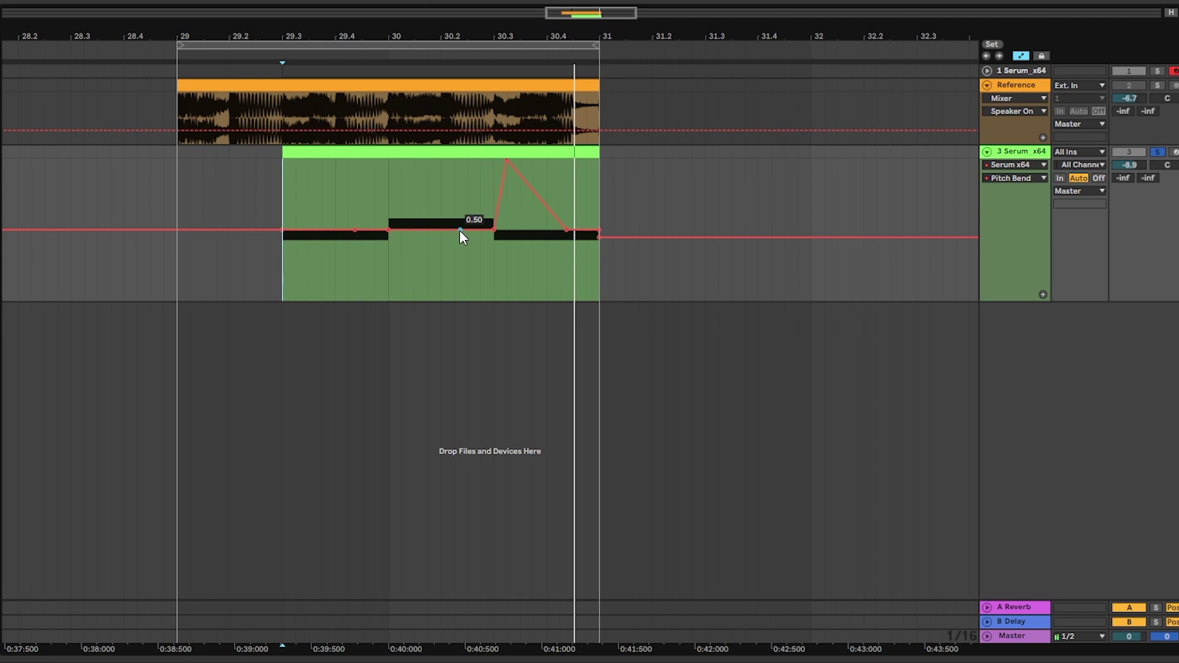
- Reshape the second note's Pitch Bend automation to hold 0.50 until about 30.2 and dive close to the minimum at 30.3
{"action": "left_click_drag", "start_coordinate": [459, 230], "coordinate": [507, 285]}
{"action": "left_click", "coordinate": [401, 214]}
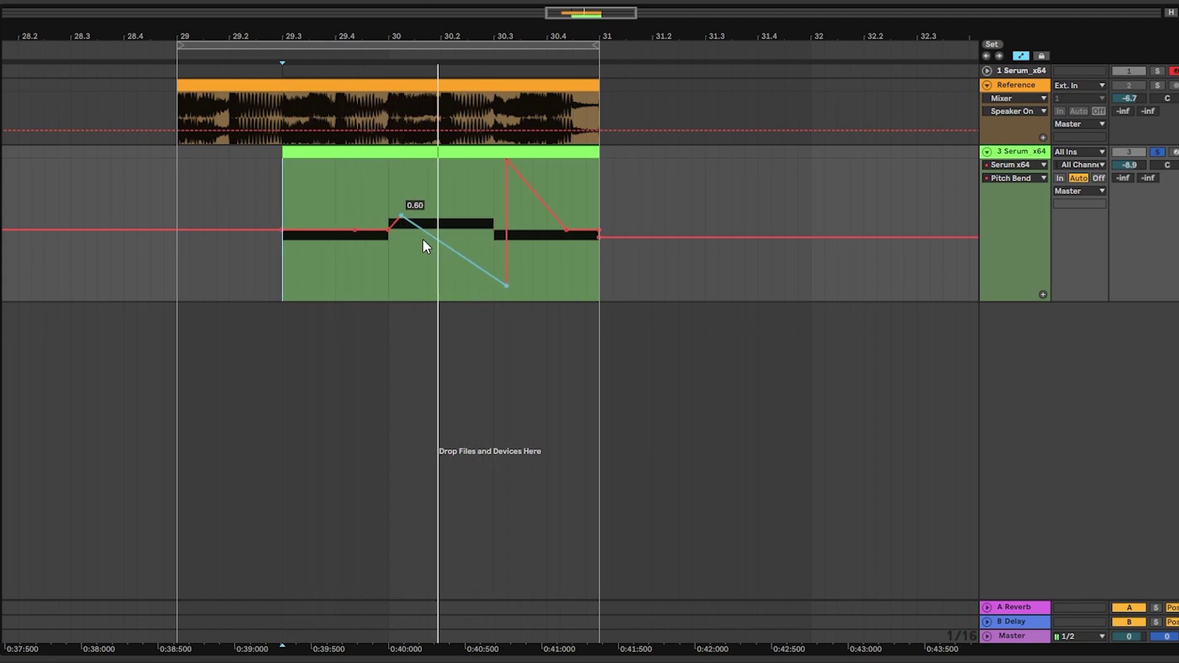
{"action": "left_click_drag", "start_coordinate": [401, 215], "coordinate": [439, 232]}
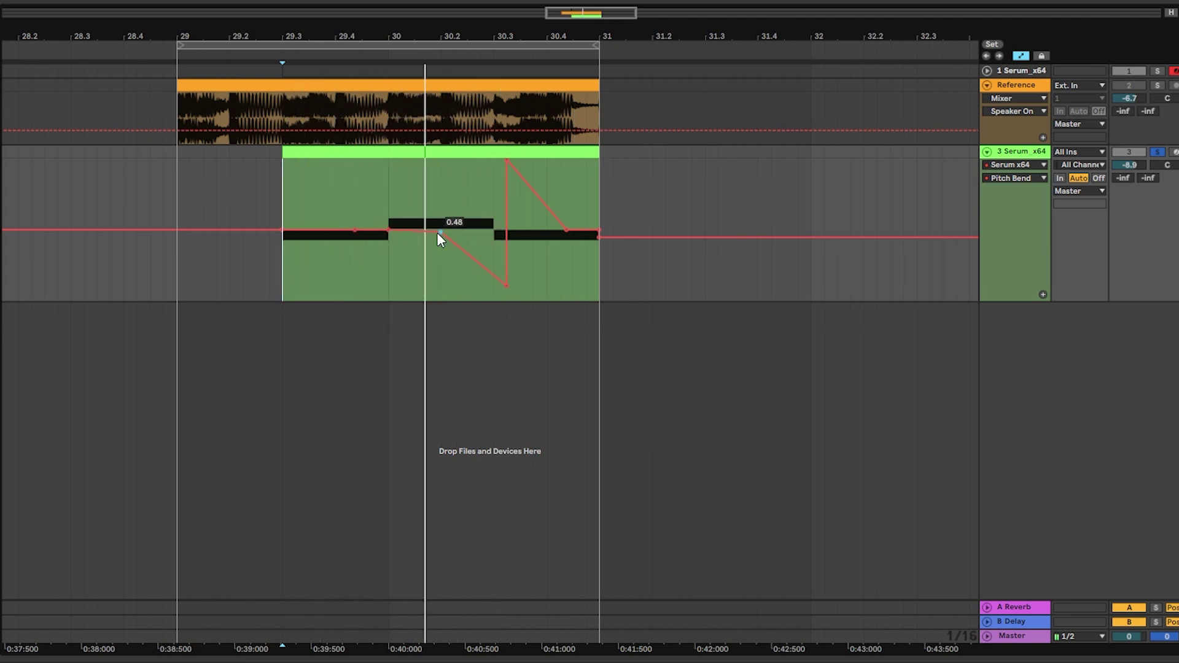
{"action": "left_click_drag", "start_coordinate": [505, 286], "coordinate": [493, 296]}
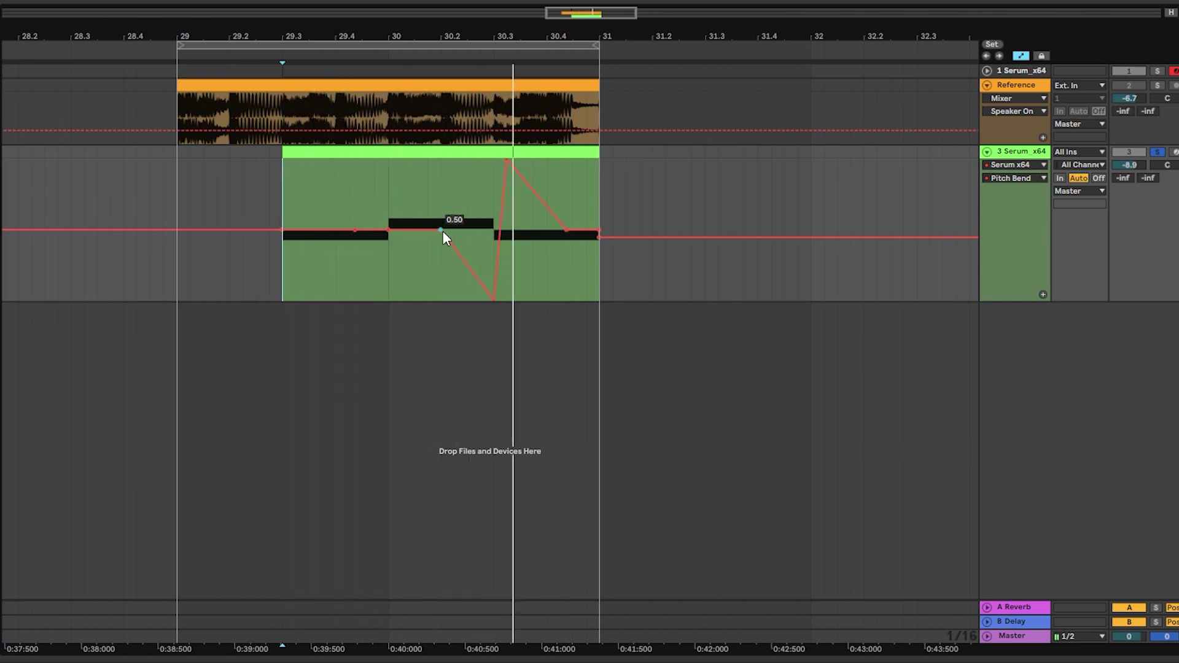
- Make the Pitch Bend dive shallower, delete the last peak, and return the automation to 0.50 at the third note's start
{"action": "left_click_drag", "start_coordinate": [494, 298], "coordinate": [494, 256]}
{"action": "left_click", "coordinate": [506, 162]}
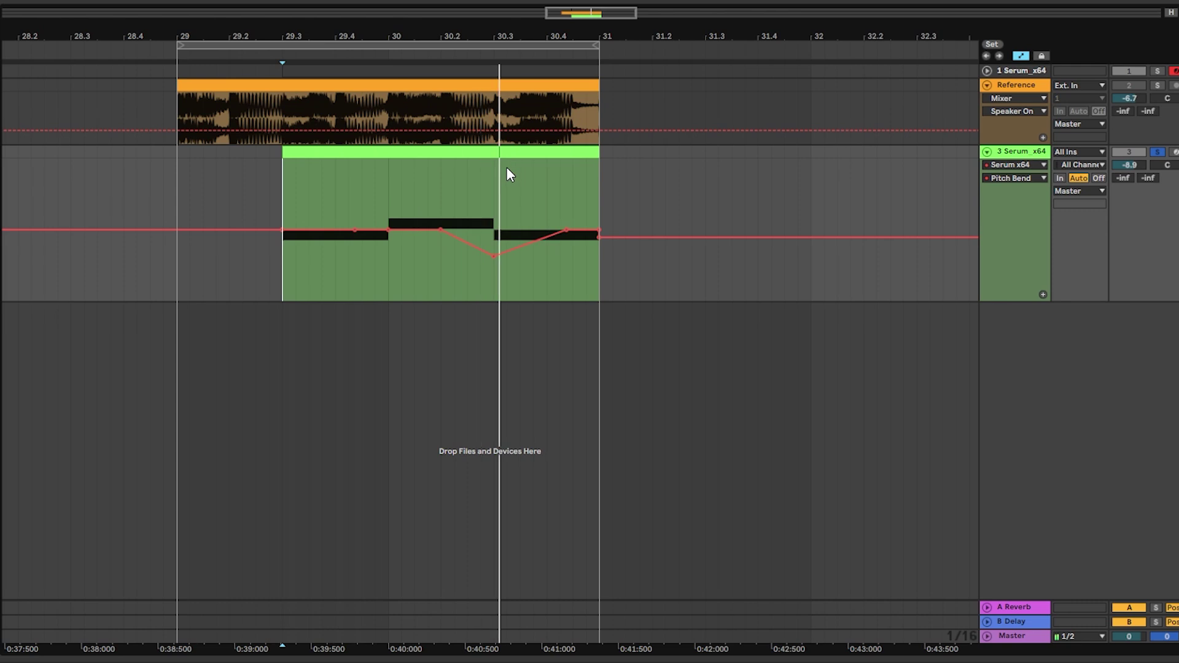
{"action": "left_click_drag", "start_coordinate": [565, 229], "coordinate": [494, 230]}
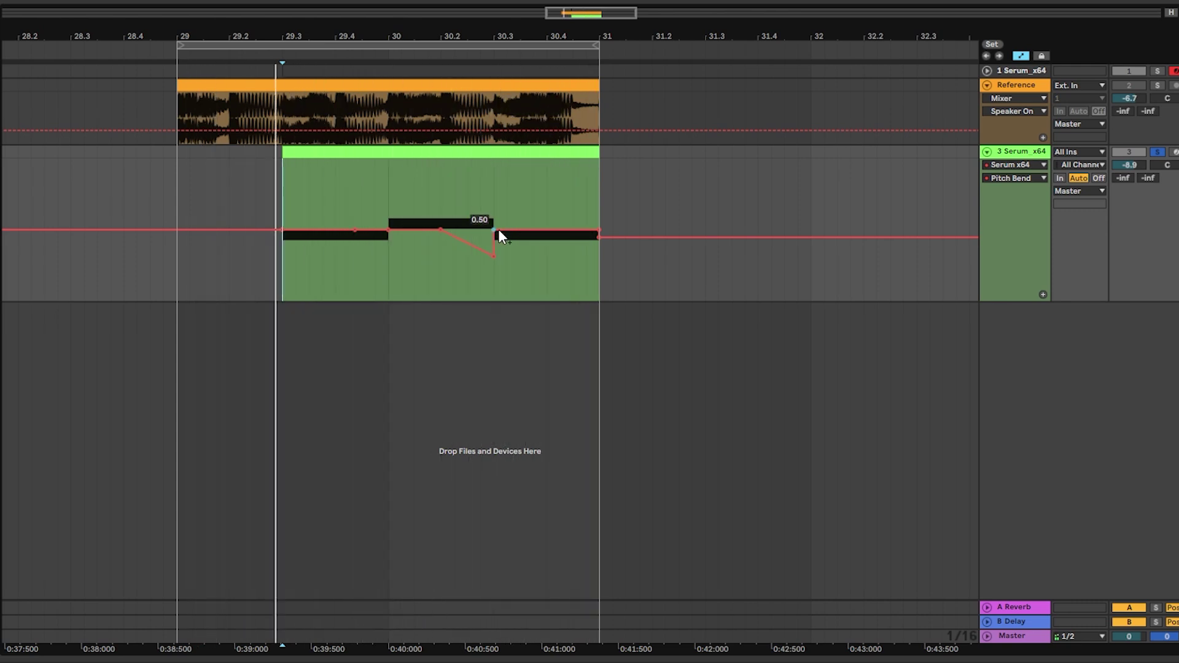
- Start the first note's Pitch Bend automation at the maximum and curve it down to 0.50, with playback positioned at 29.3
{"action": "left_click", "coordinate": [329, 232]}
{"action": "left_click_drag", "start_coordinate": [282, 230], "coordinate": [282, 159]}
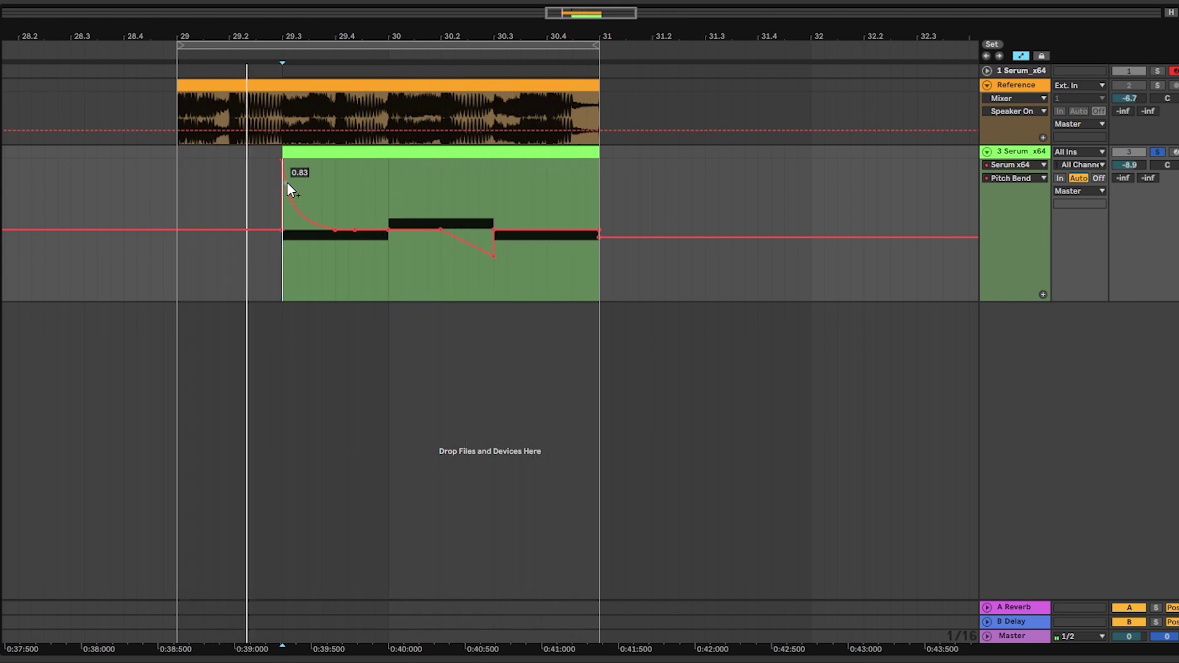
{"action": "key", "text": "space"}
{"action": "left_click", "coordinate": [291, 281]}
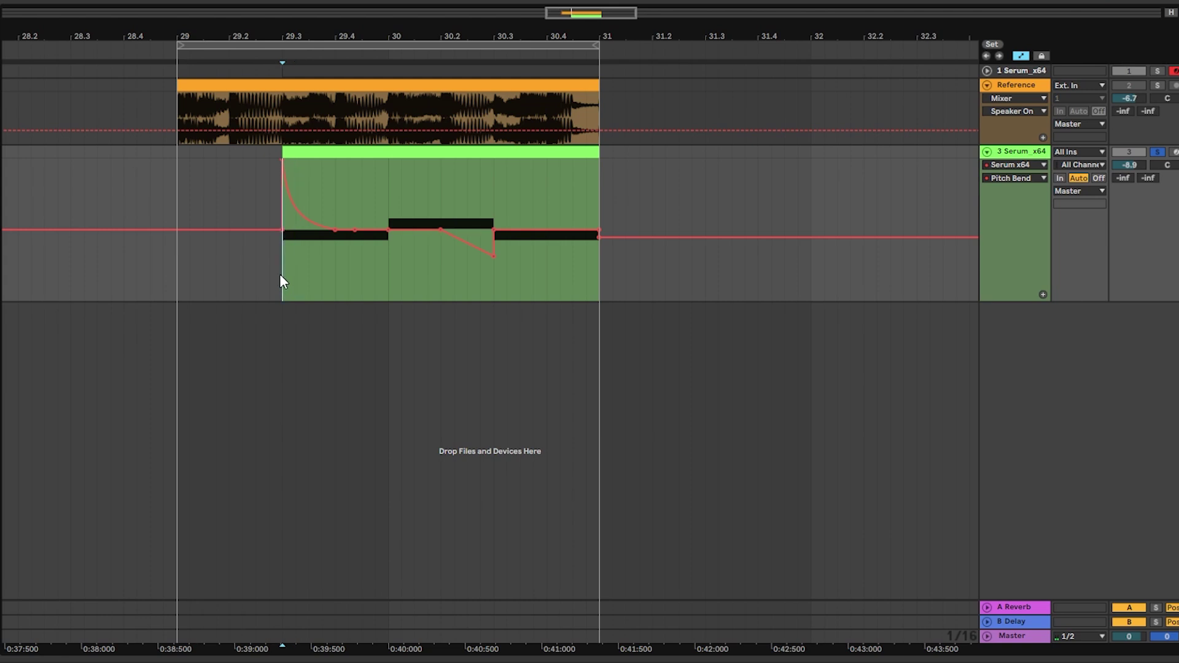